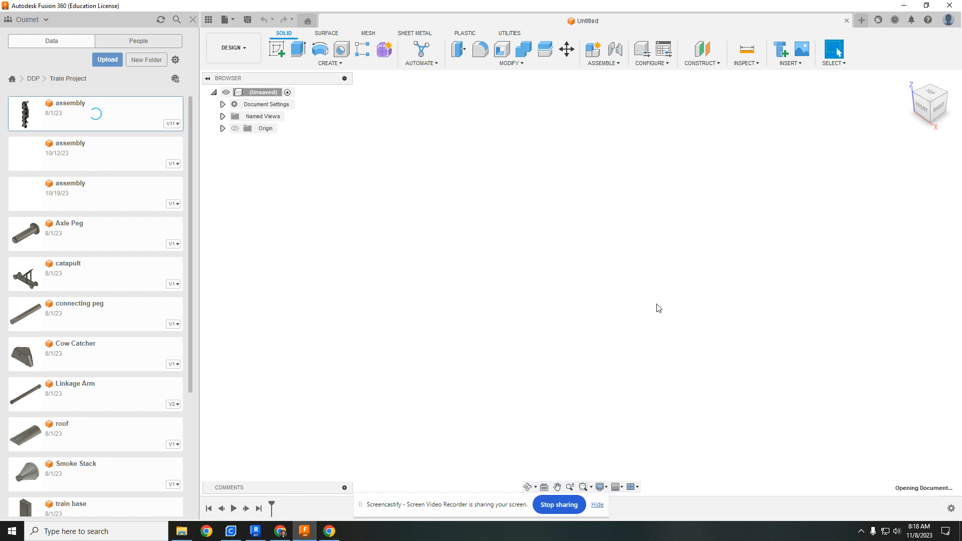
Examine the train assembly from the engine through the passenger car to the catapult car, ending on an overview of the whole train.
middle_click_drag(524, 189, 495, 110, "shift")
scroll(501, 311, "up", 6)
middle_click_drag(566, 323, 665, 161)
scroll(549, 330, "down", 3)
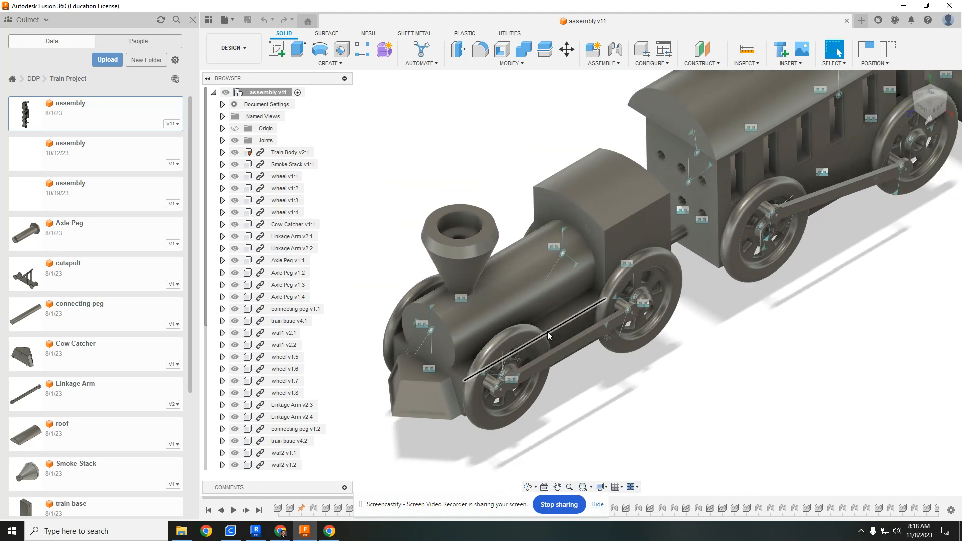
middle_click_drag(607, 287, 375, 377)
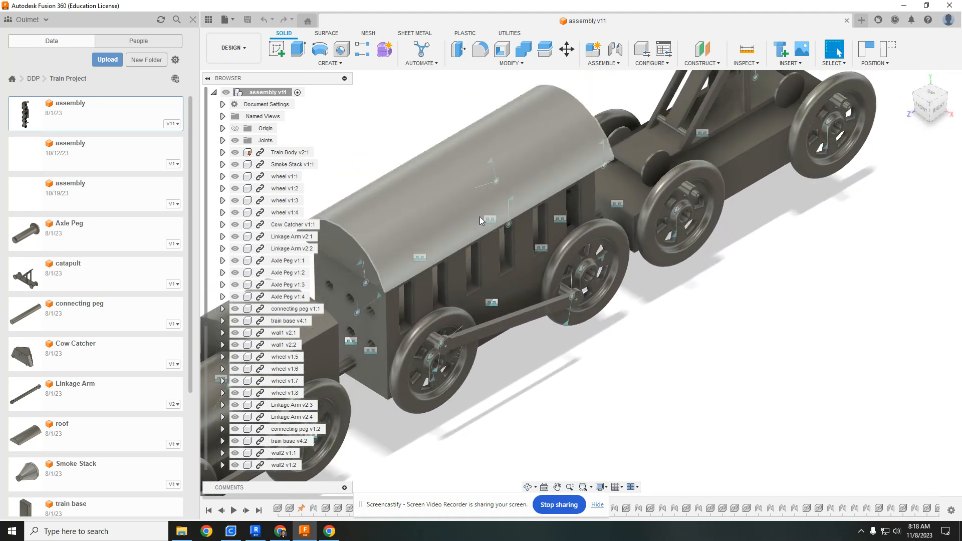
middle_click_drag(633, 297, 597, 346)
scroll(607, 293, "up", 2)
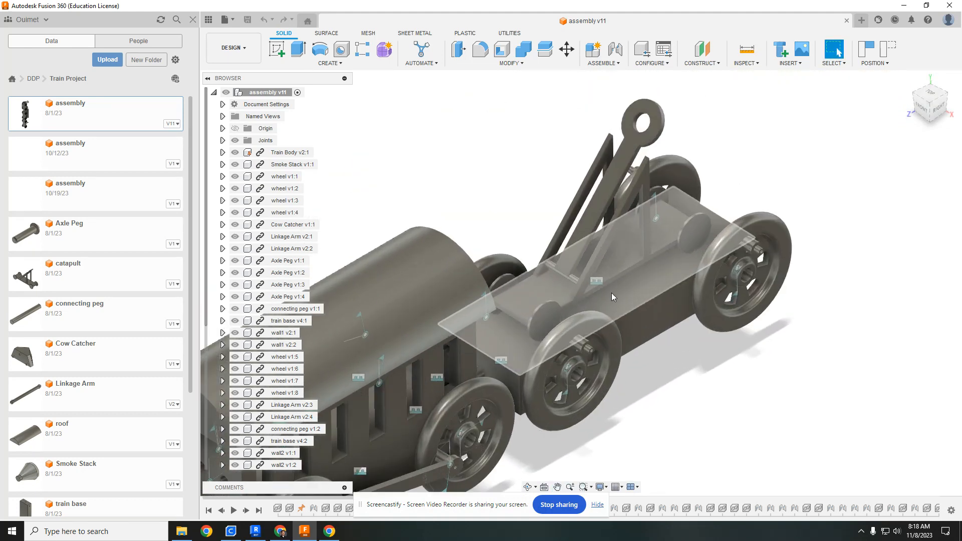
middle_click_drag(516, 360, 672, 241)
scroll(643, 276, "up", 2)
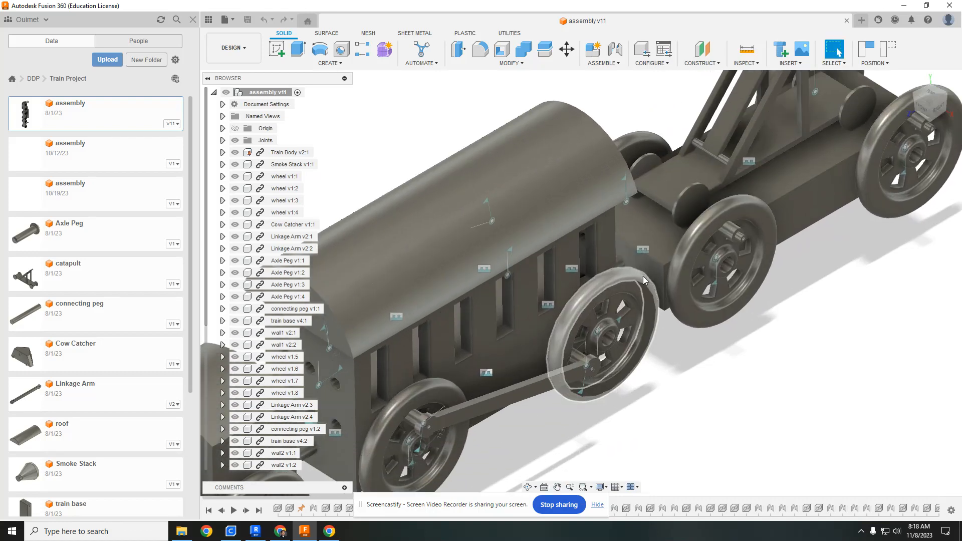
scroll(643, 276, "down", 4)
scroll(605, 308, "down", 3)
middle_click_drag(606, 308, 649, 267)
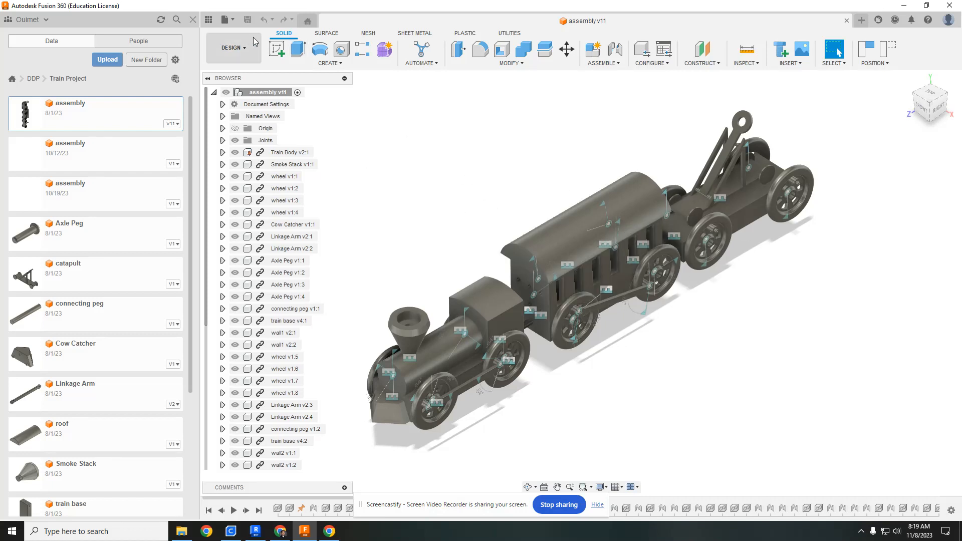
Start exporting the train assembly and set the export file type to STL.
left_click(233, 22)
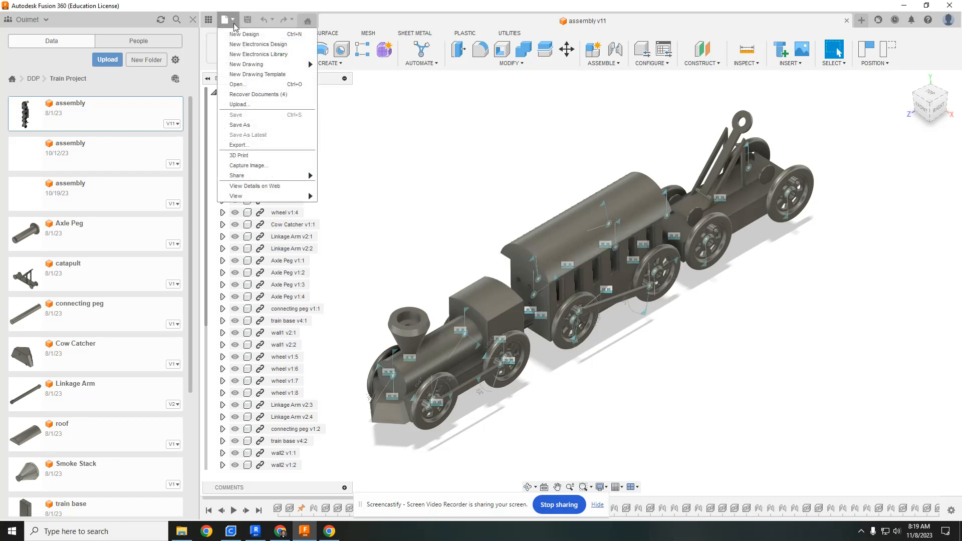
left_click(257, 145)
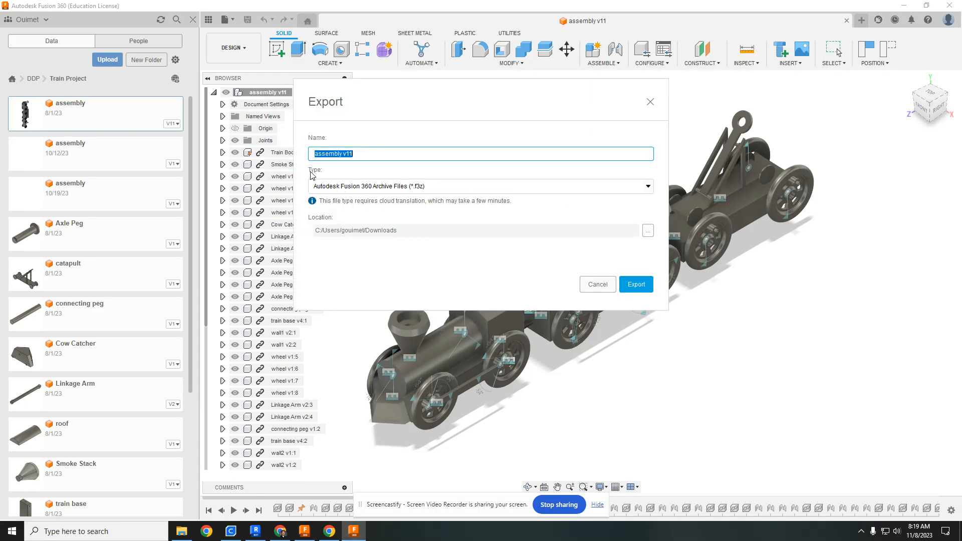
left_click(333, 188)
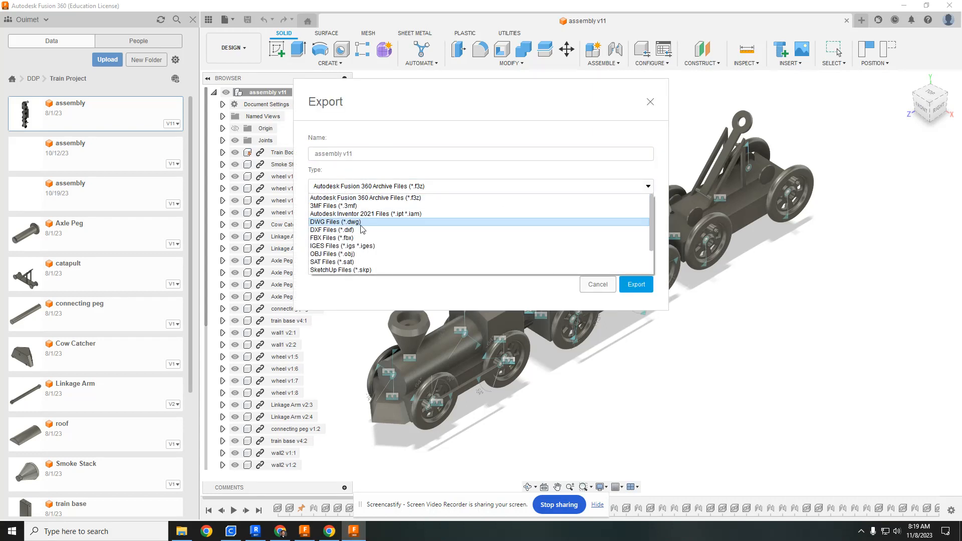
scroll(346, 245, "down", 2)
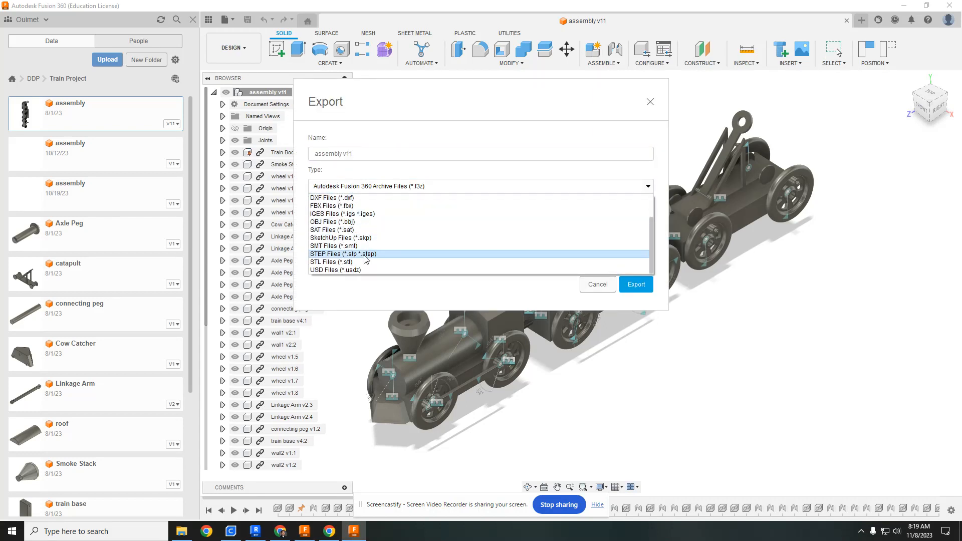
left_click(353, 262)
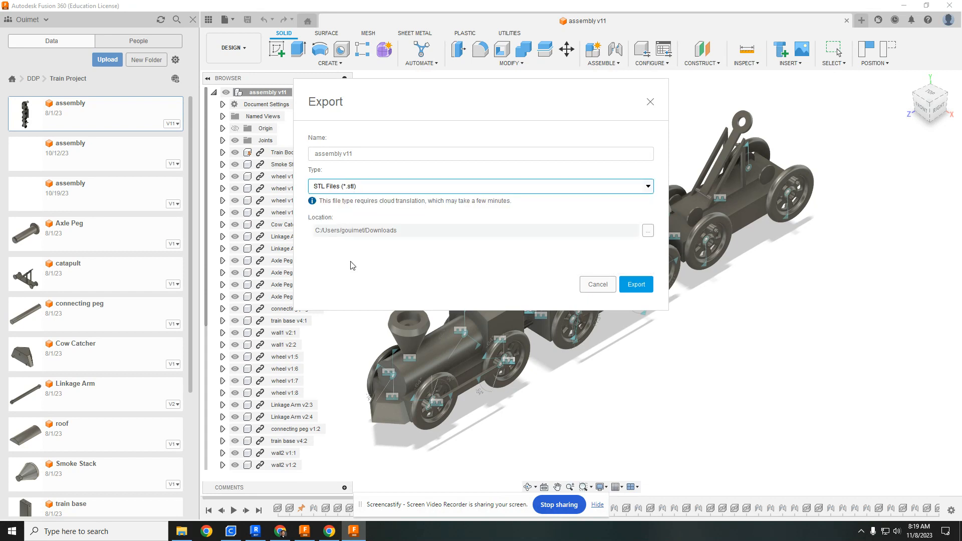
Name the STL file with the owner's surname followed by "_Train" and run the export to the Downloads folder.
left_click(376, 156)
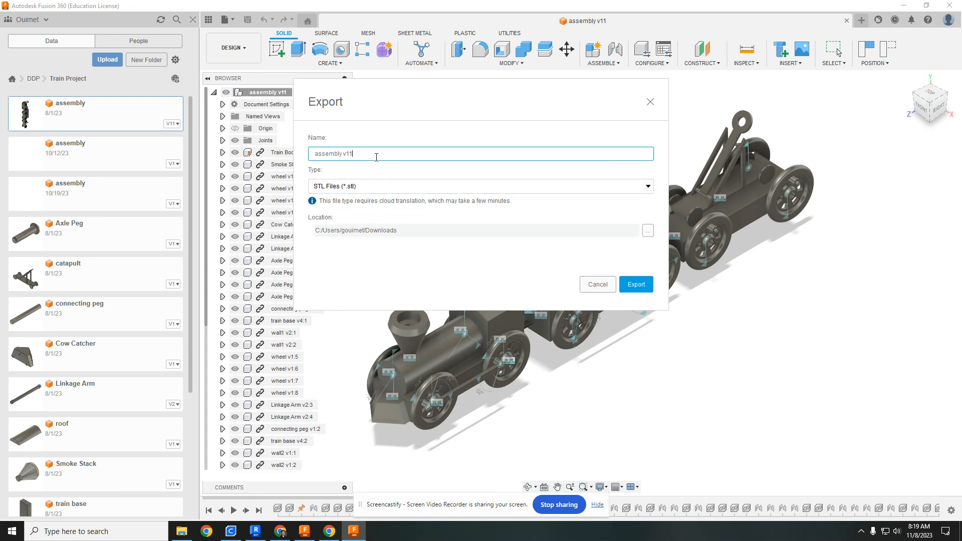
left_click_drag(355, 157, 287, 163)
left_click_drag(348, 156, 305, 160)
type("Ouimet_Train")
left_click(637, 290)
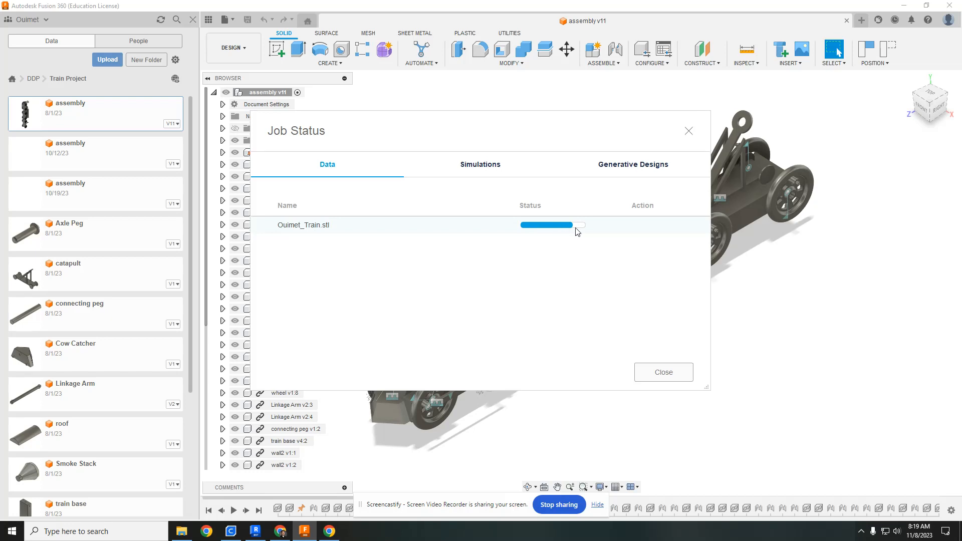
mouse_move(576, 231)
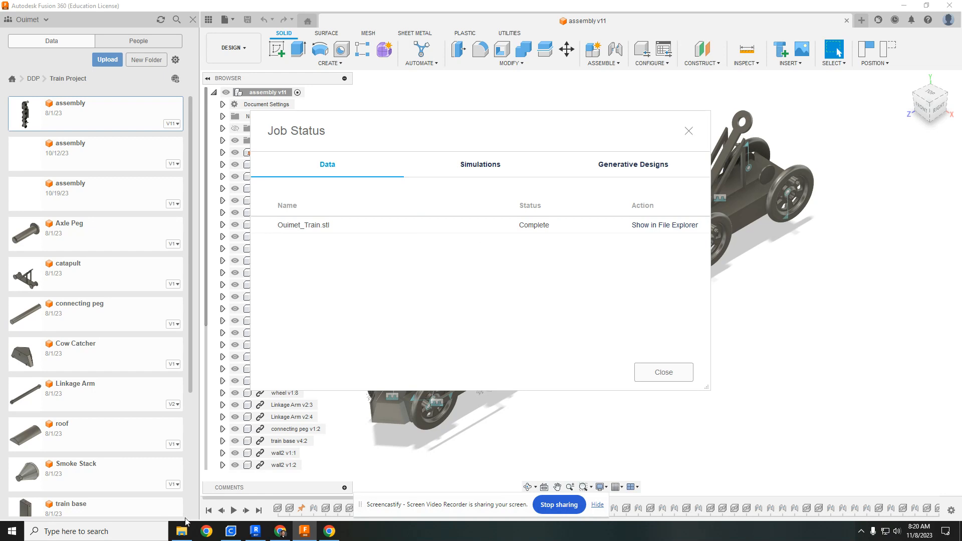
Launch Ultimaker Cura 5.1.0 from the installed programs.
left_click(12, 531)
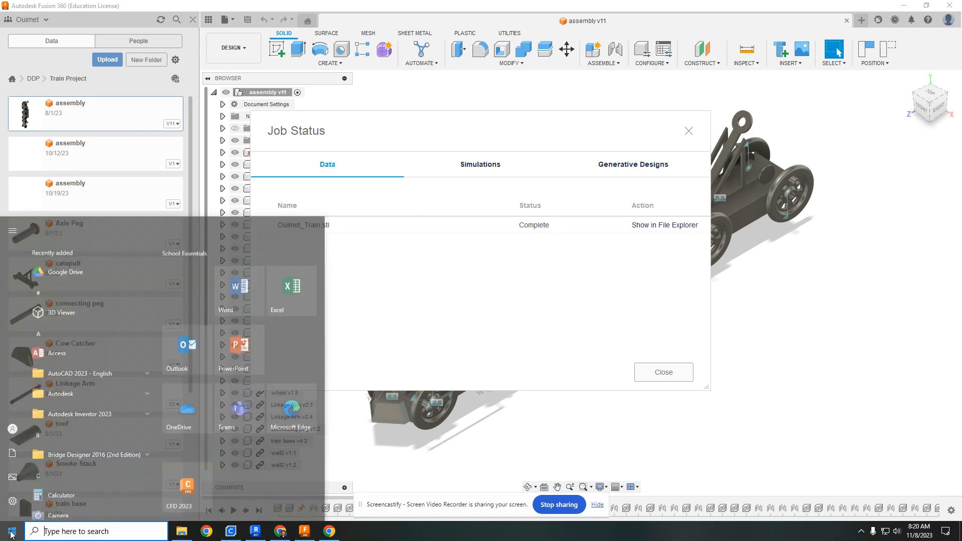
scroll(89, 421, "down", 10)
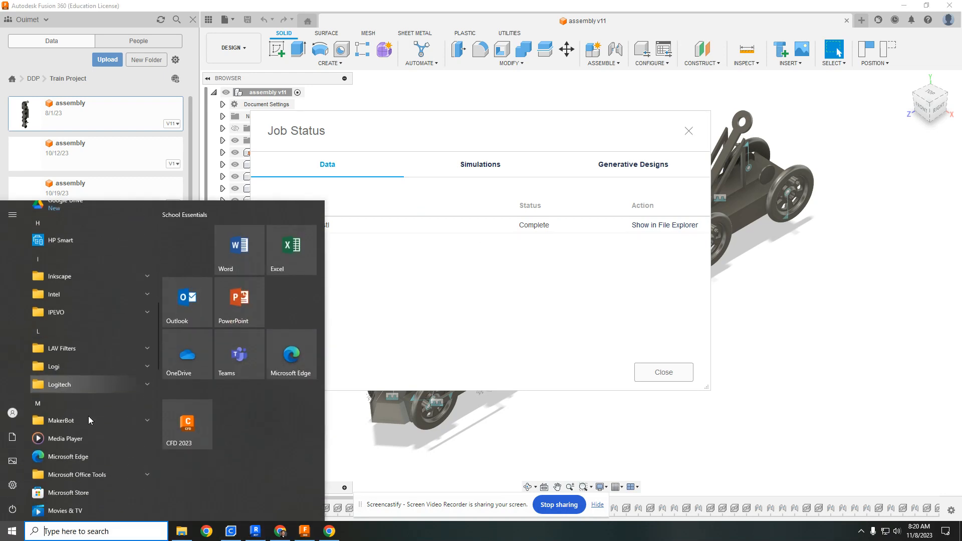
scroll(89, 417, "down", 7)
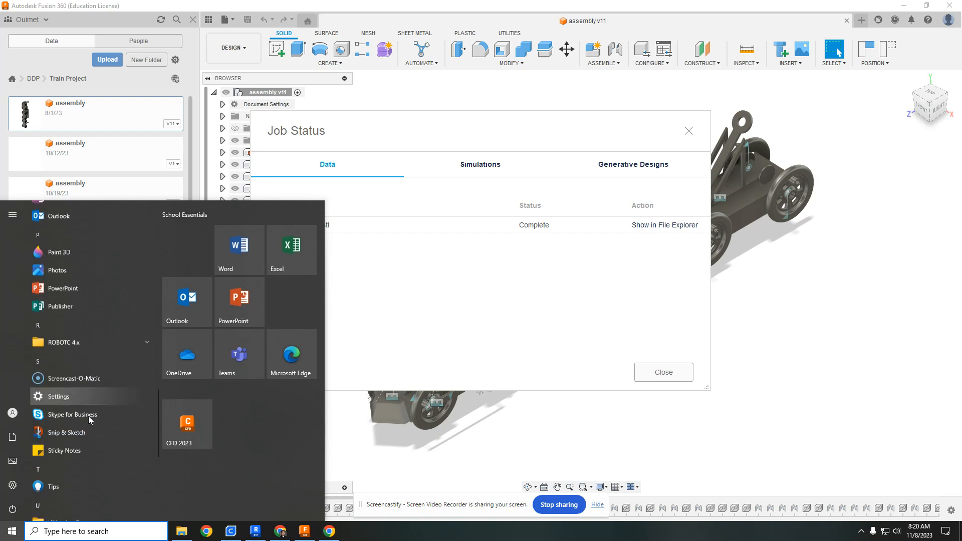
left_click(61, 347)
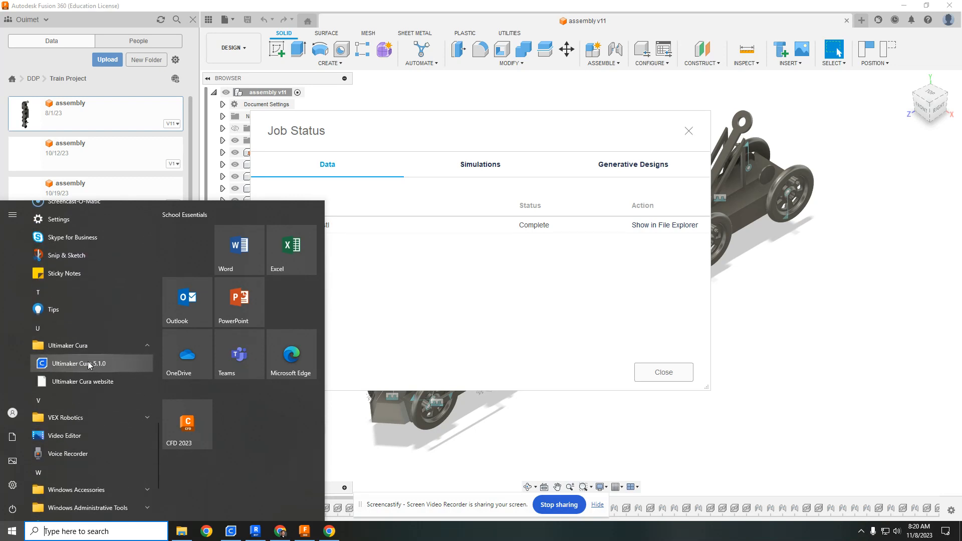
left_click(95, 365)
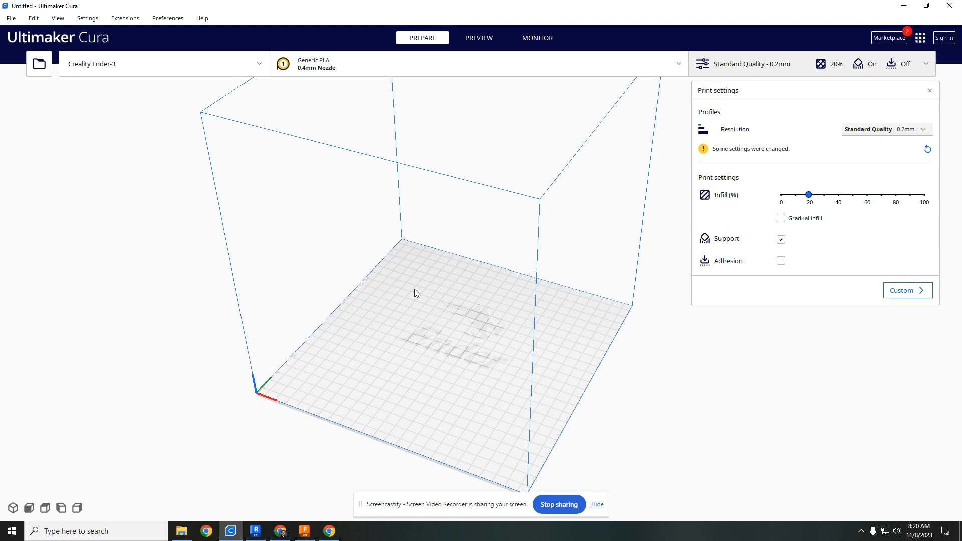
Start adding a printer and compare the networked and non-networked printer options, ending on the non-networked list.
left_click(194, 67)
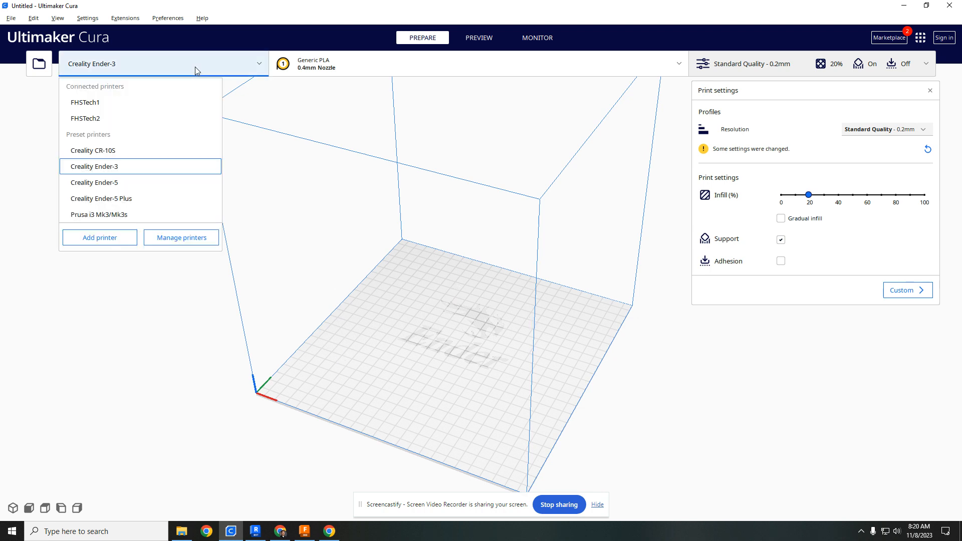
left_click(118, 240)
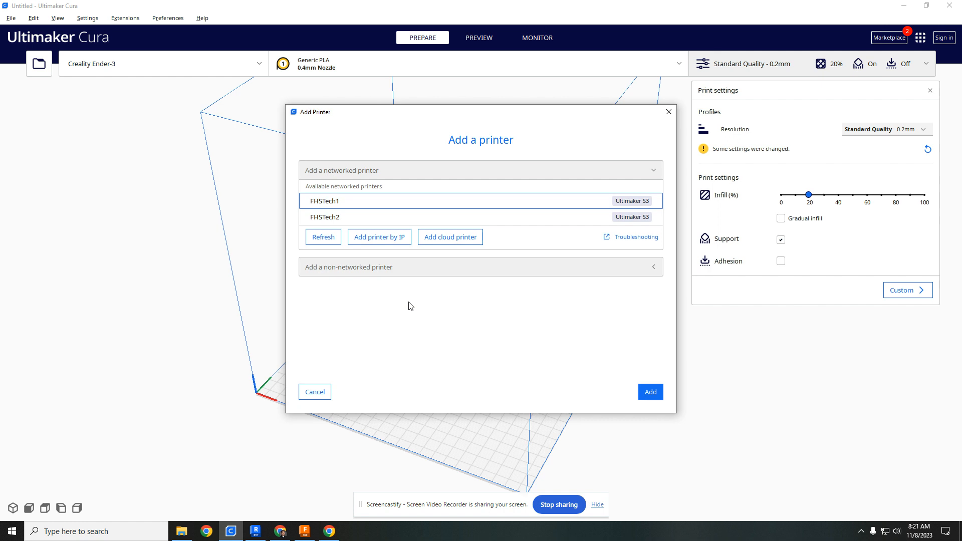
left_click(415, 275)
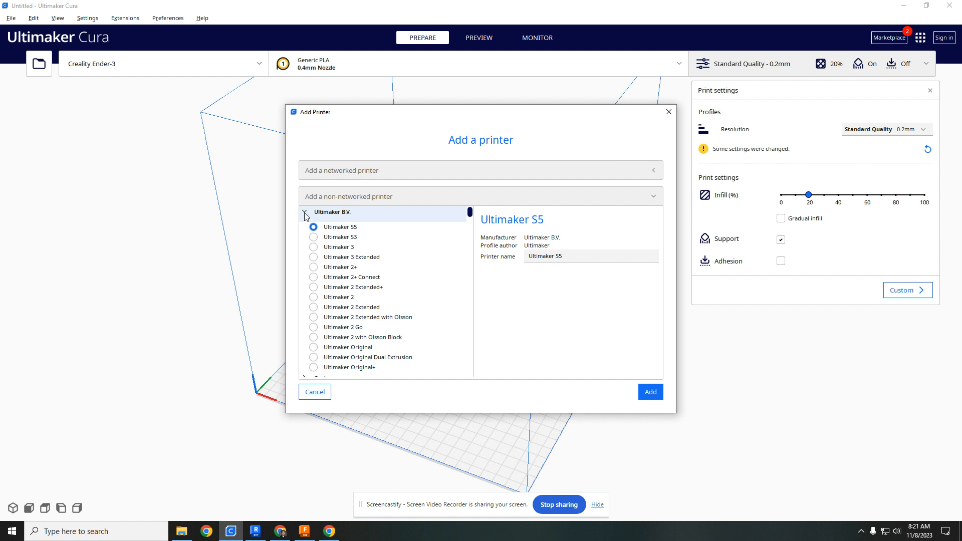
left_click(359, 198)
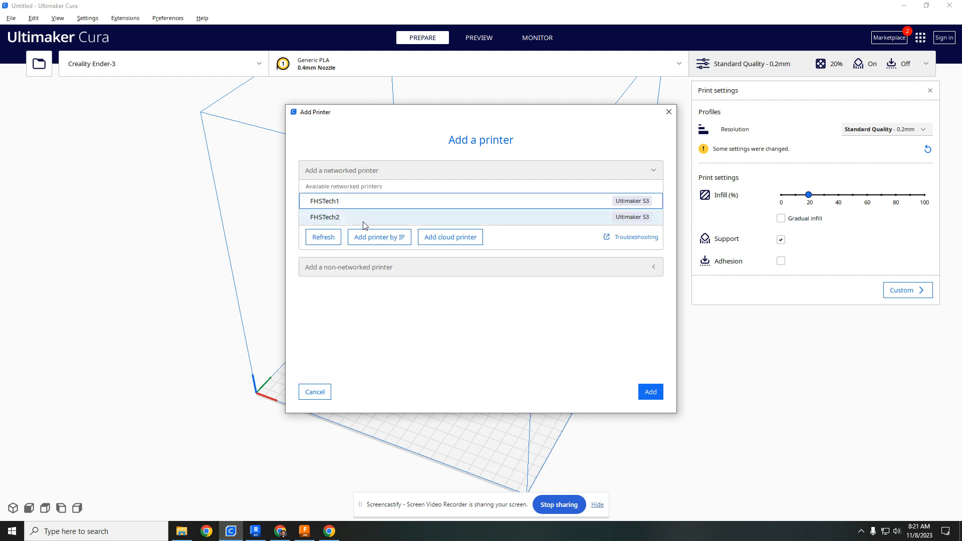
left_click(357, 268)
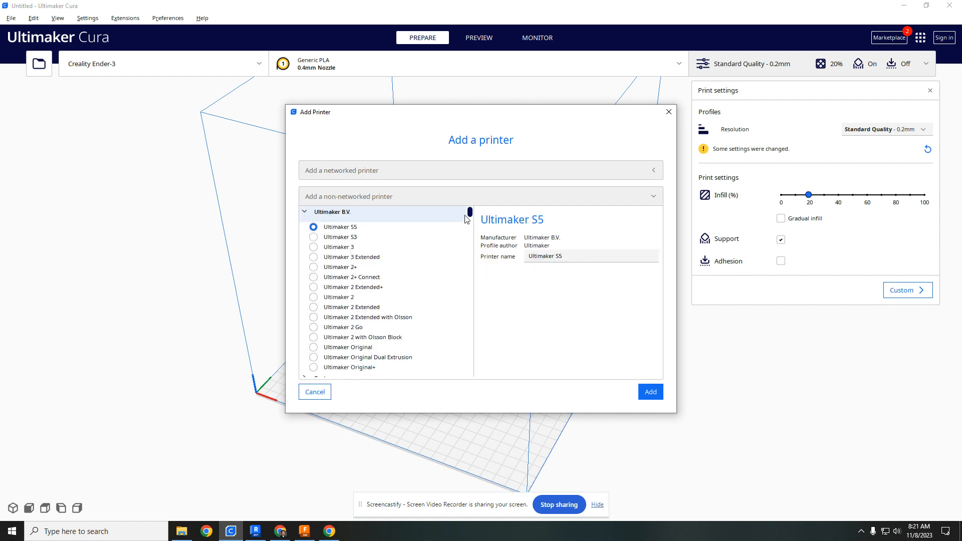
Review the Creality3D printers, picking the CR-10S, Ender-3, Ender-5 and Ender-5 Plus in turn.
left_click_drag(470, 213, 473, 243)
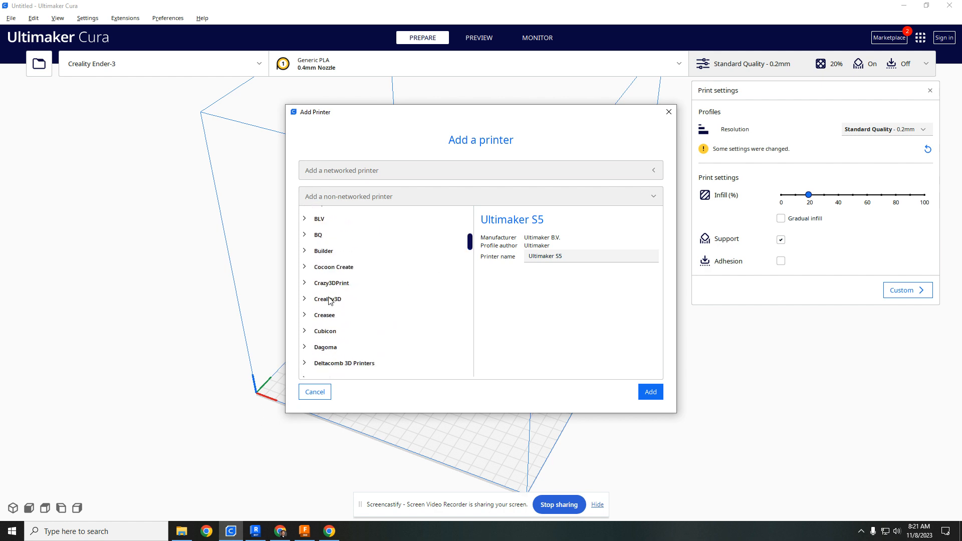
scroll(330, 300, "down", 2)
left_click(305, 264)
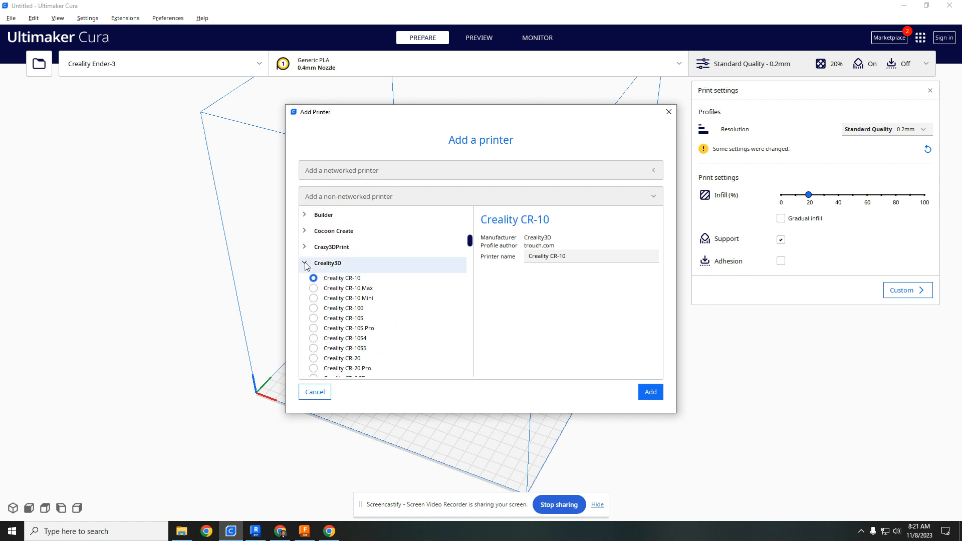
scroll(320, 260, "down", 4)
left_click(353, 247)
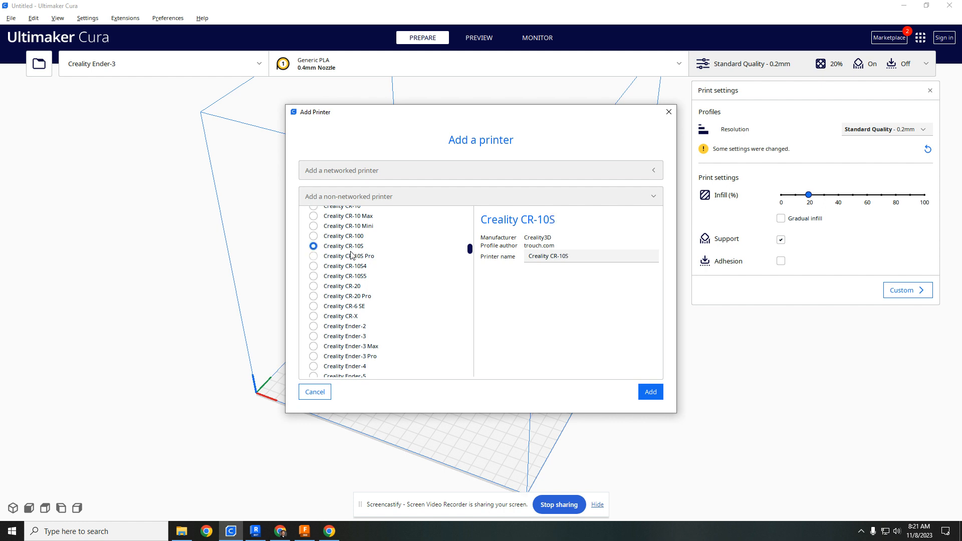
scroll(353, 256, "down", 4)
left_click(356, 266)
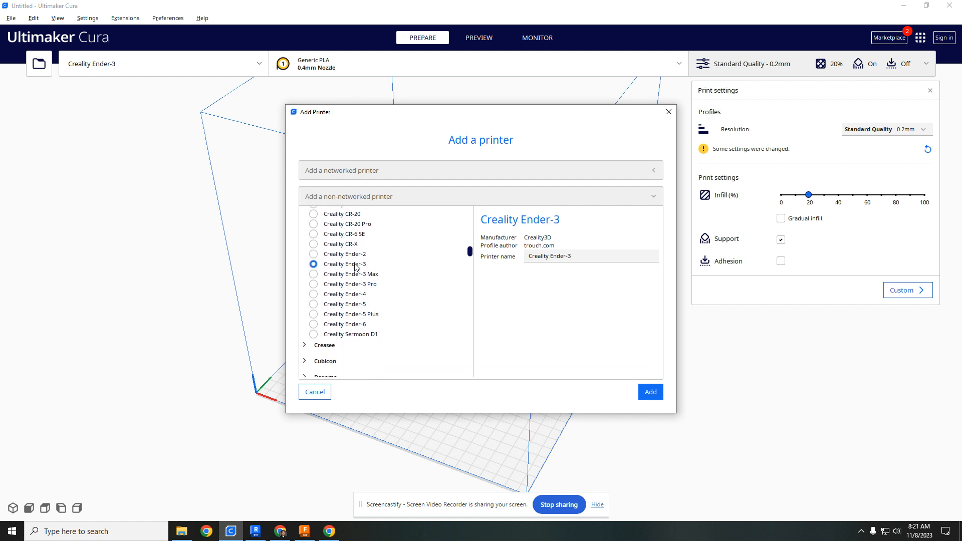
left_click(359, 306)
left_click(357, 316)
scroll(355, 314, "up", 3)
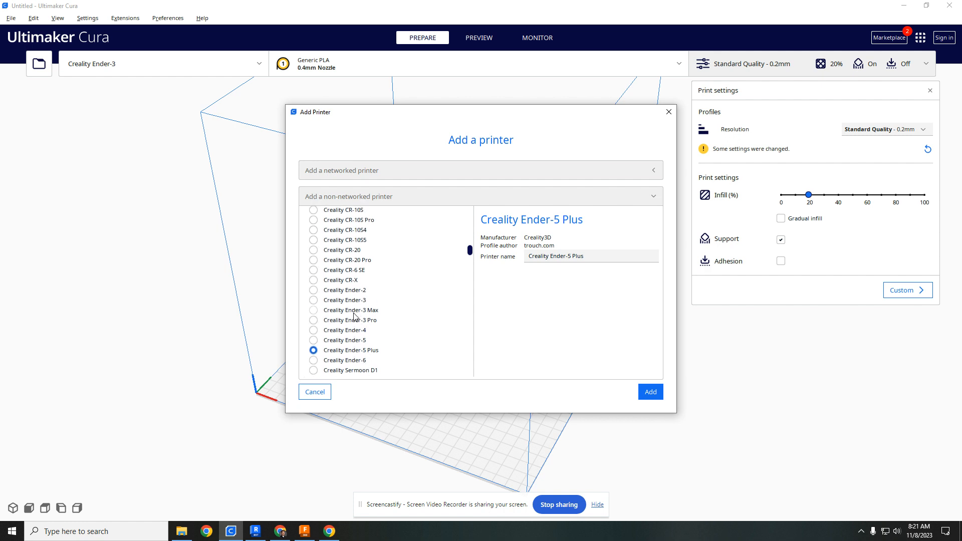
scroll(351, 311, "up", 3)
left_click(319, 266)
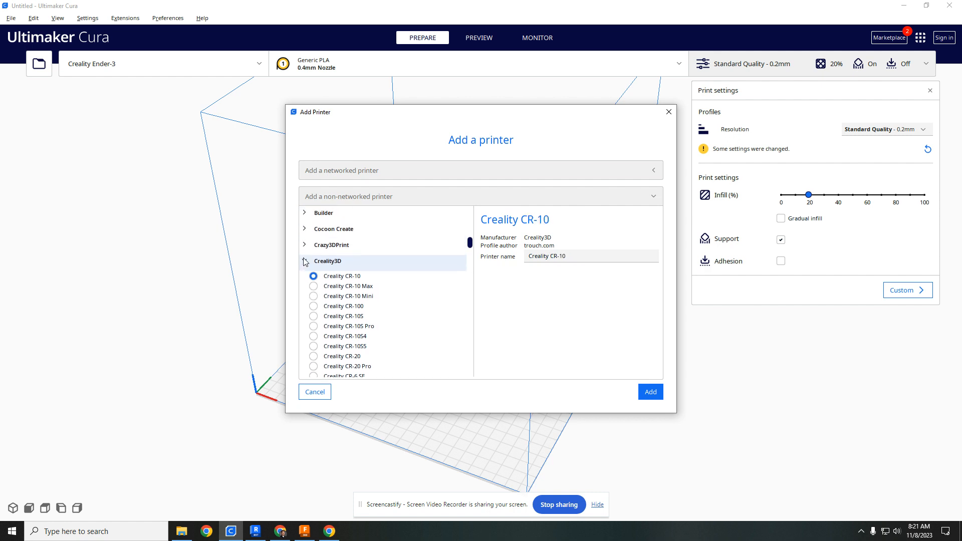
Select the Prusa i3 Mk3/Mk3s from the Prusa3D non-networked printers.
scroll(361, 276, "down", 20)
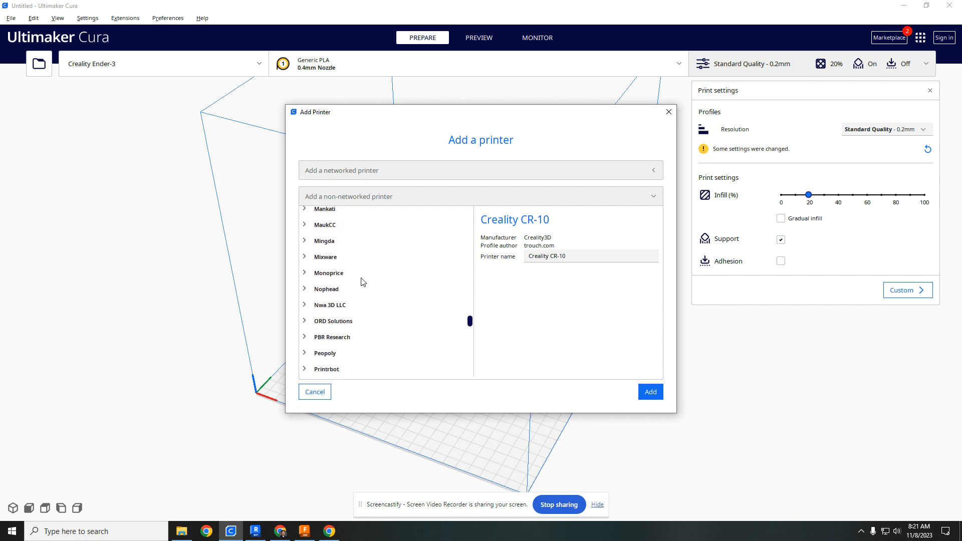
left_click(311, 322)
scroll(326, 316, "down", 2)
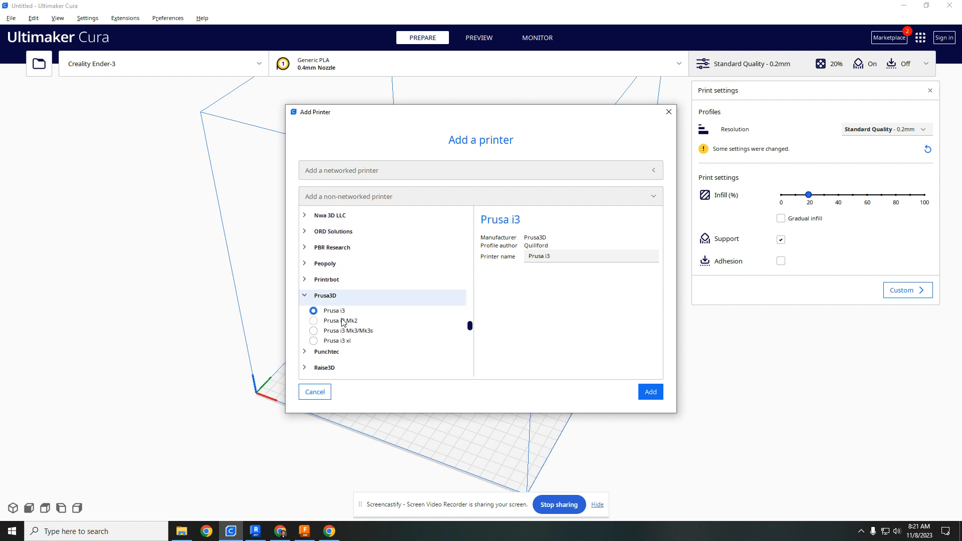
left_click(345, 315)
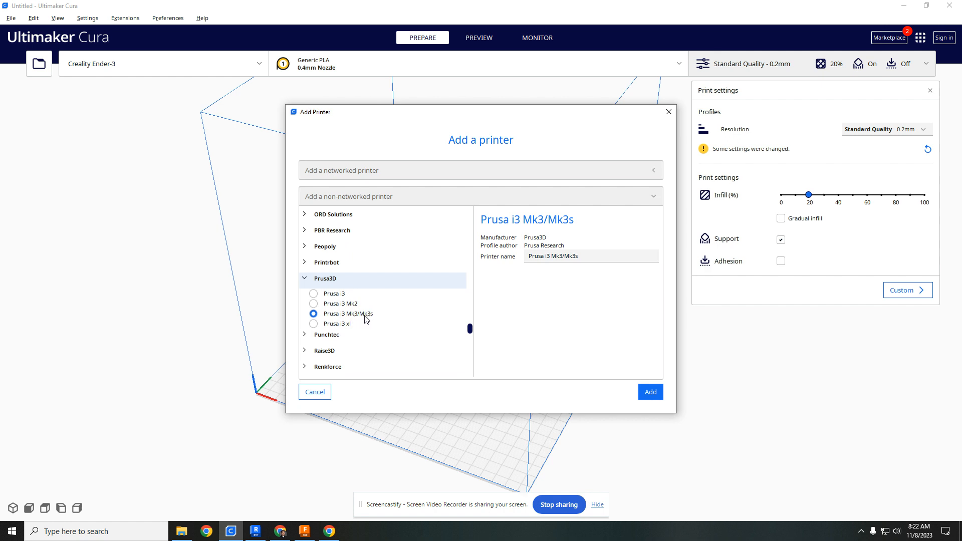
Add the Creality Ender-3 from the Creality3D non-networked printers, accepting its default machine settings.
scroll(313, 281, "up", 10)
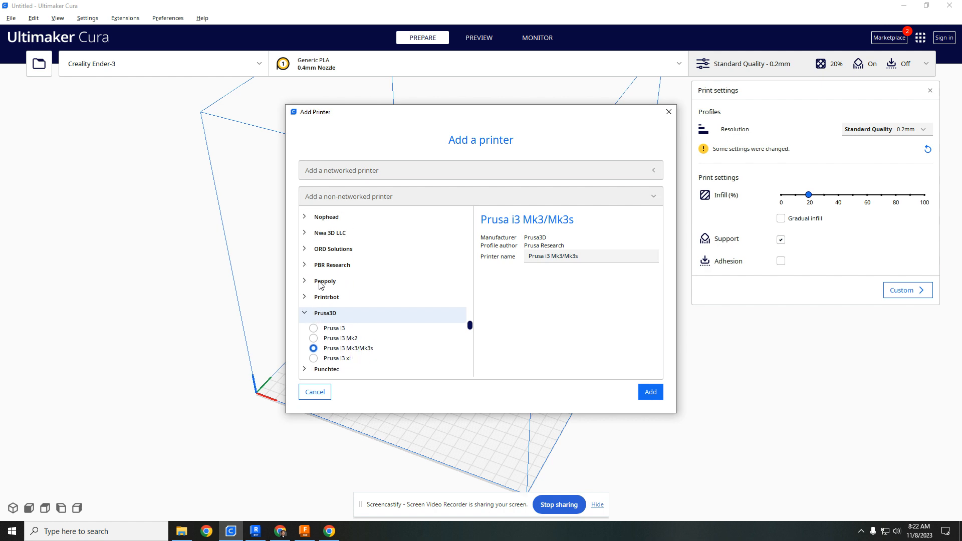
scroll(321, 289, "up", 10)
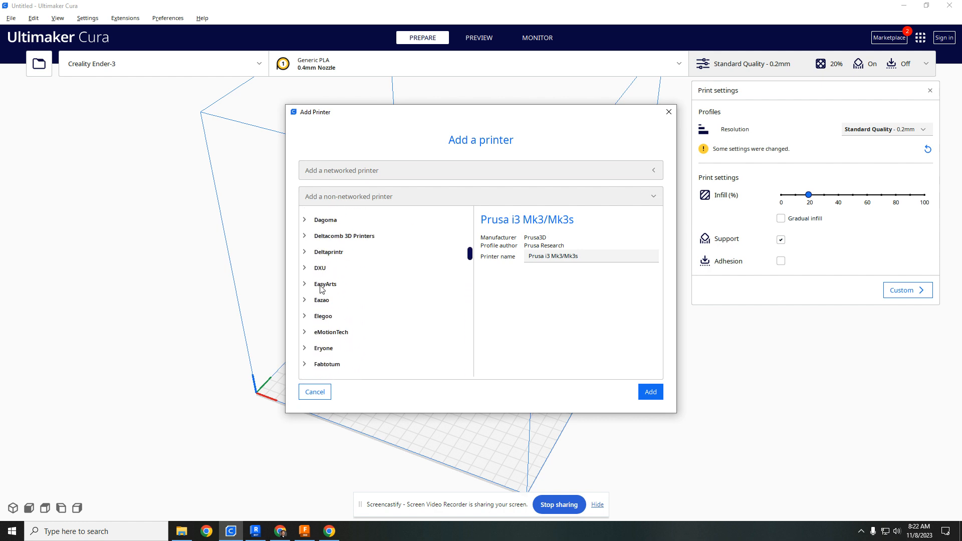
scroll(321, 290, "up", 3)
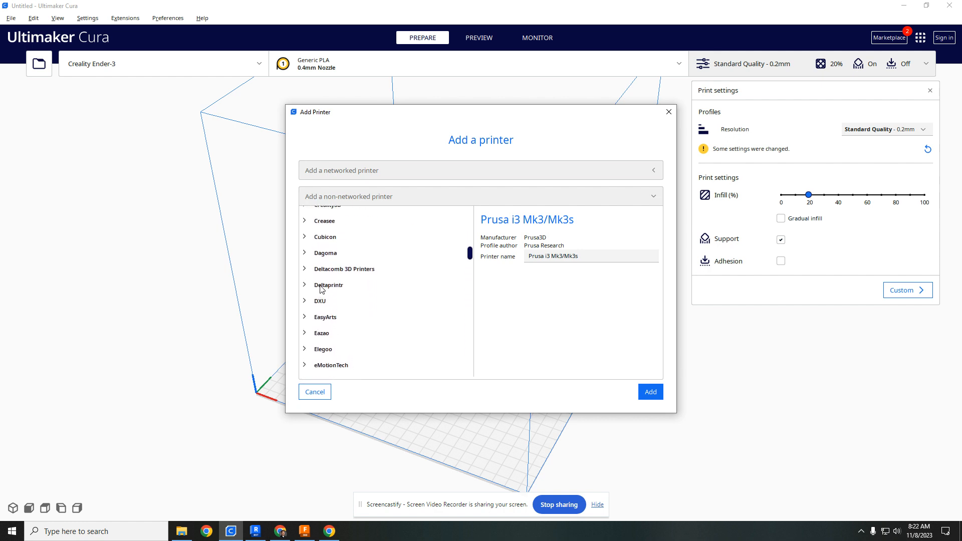
left_click(308, 228)
scroll(371, 251, "down", 3)
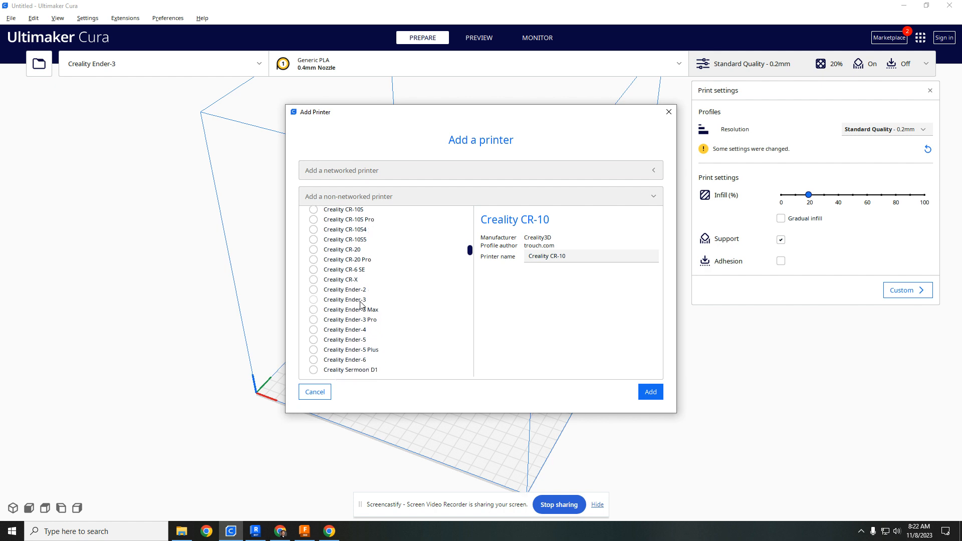
left_click(364, 302)
left_click(647, 396)
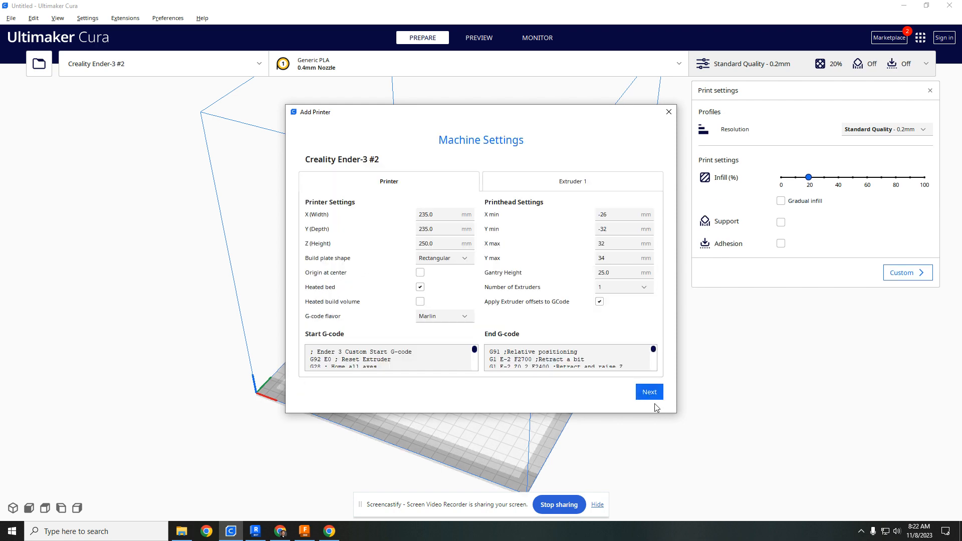
left_click(651, 396)
Open the train STL file from the Downloads folder onto the build plate.
scroll(496, 360, "up", 5)
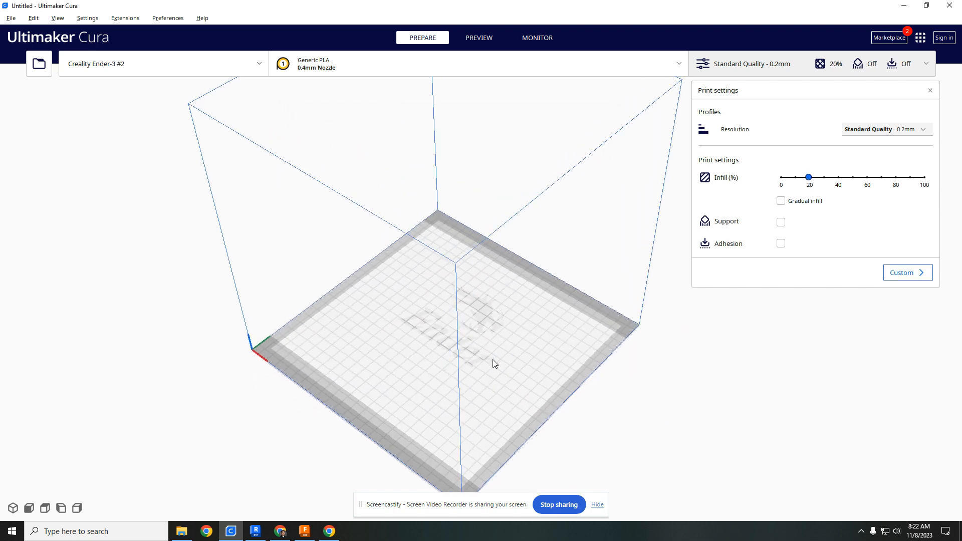
right_click_drag(475, 299, 425, 307)
scroll(367, 372, "down", 3)
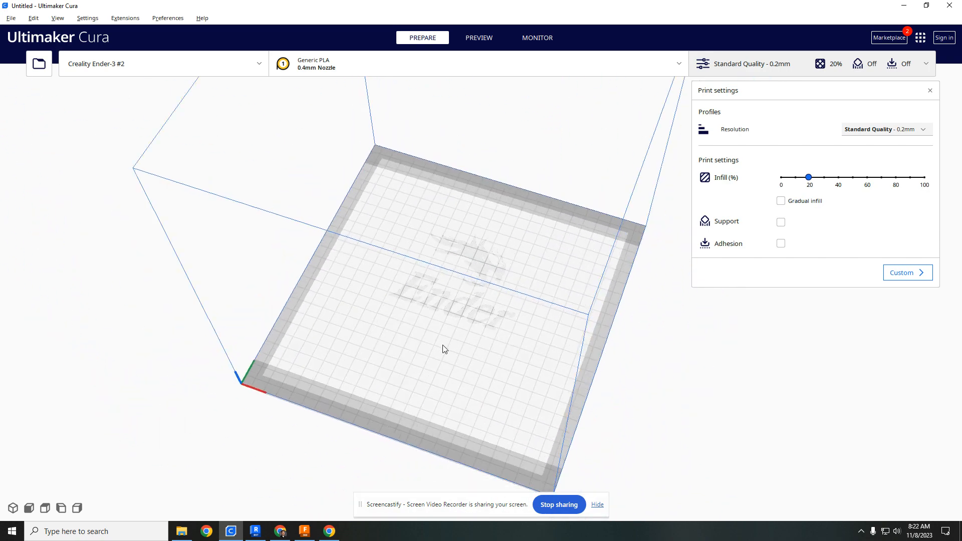
right_click_drag(443, 346, 453, 326)
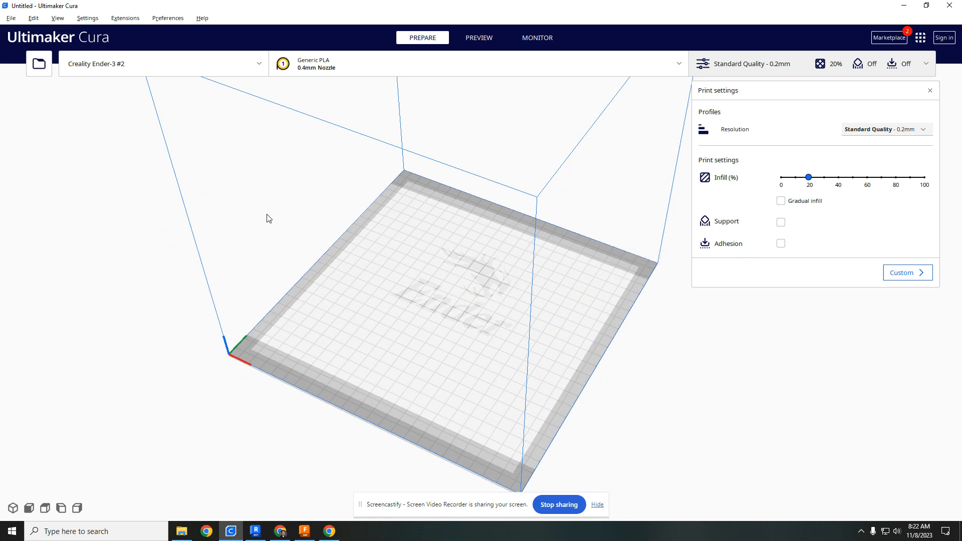
scroll(413, 281, "down", 2)
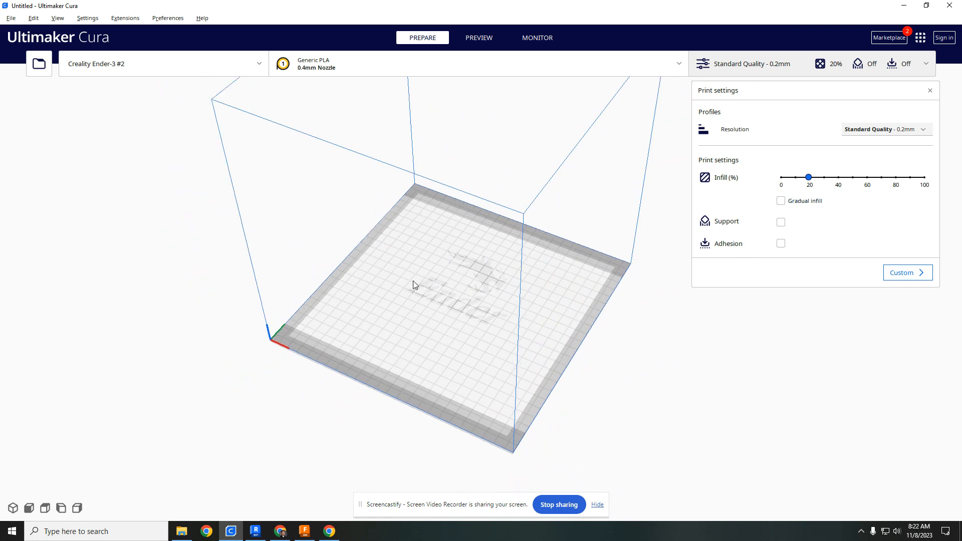
scroll(413, 280, "up", 1)
left_click(39, 63)
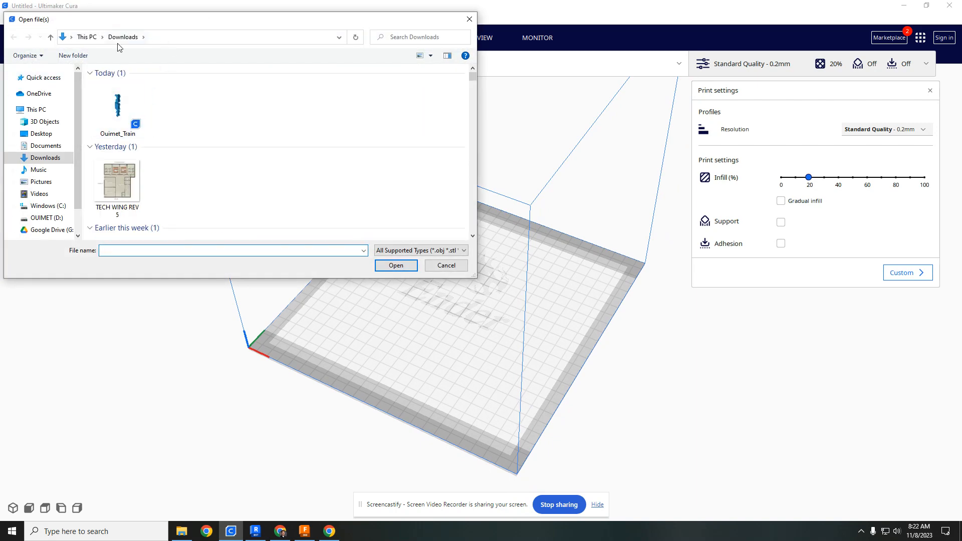
left_click(39, 110)
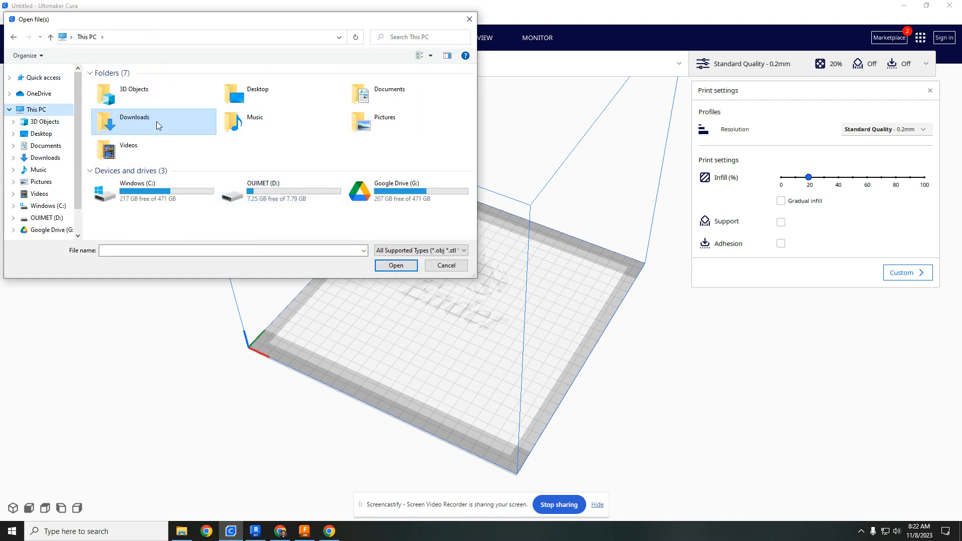
double_click(135, 128)
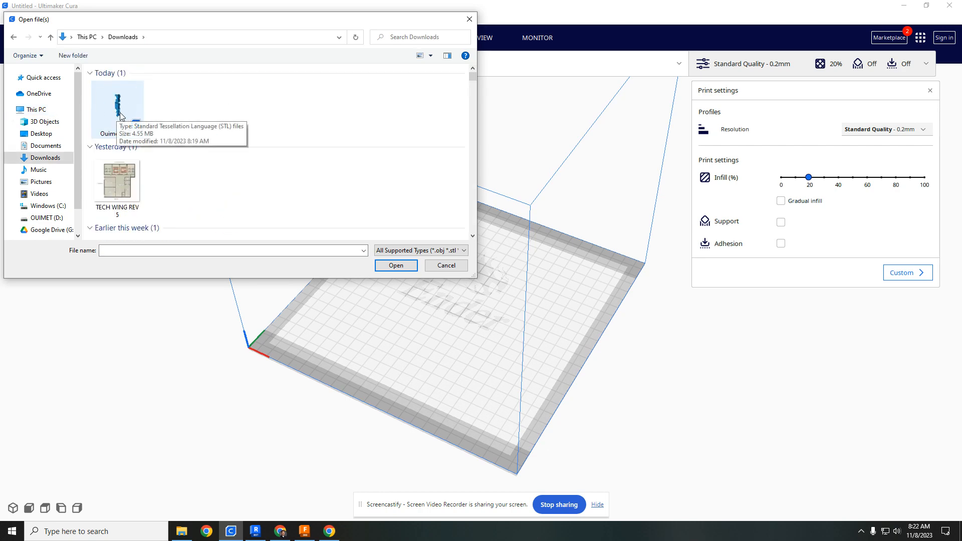
double_click(120, 112)
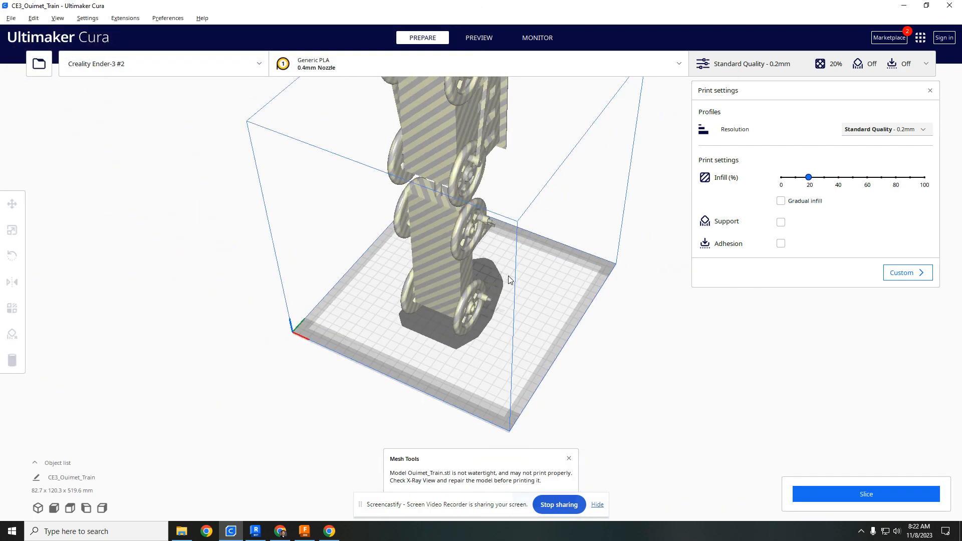
Select the train model and rotate it 90° about the X axis so it lies lengthwise with its wheels facing down.
right_click_drag(510, 268, 450, 272)
left_click(450, 186)
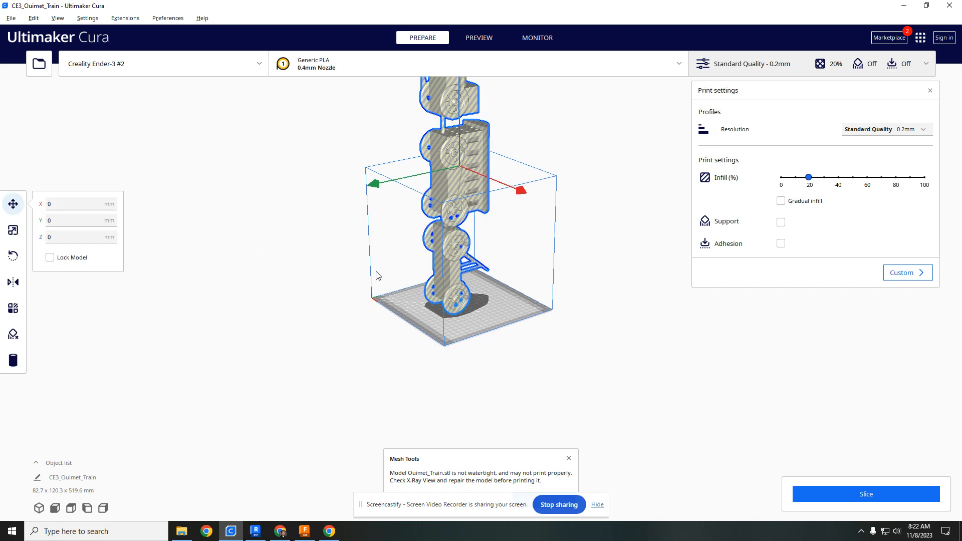
right_click_drag(389, 271, 453, 275)
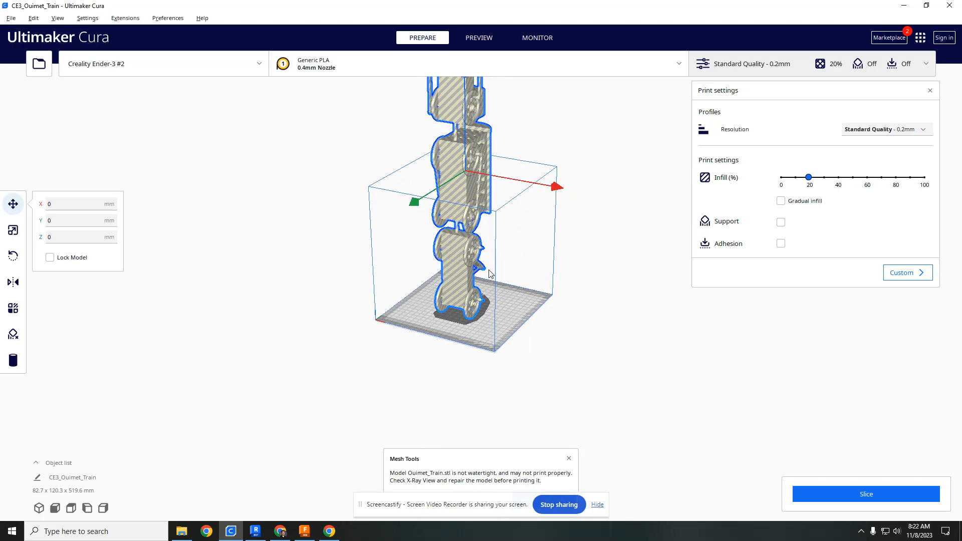
right_click_drag(601, 253, 518, 271)
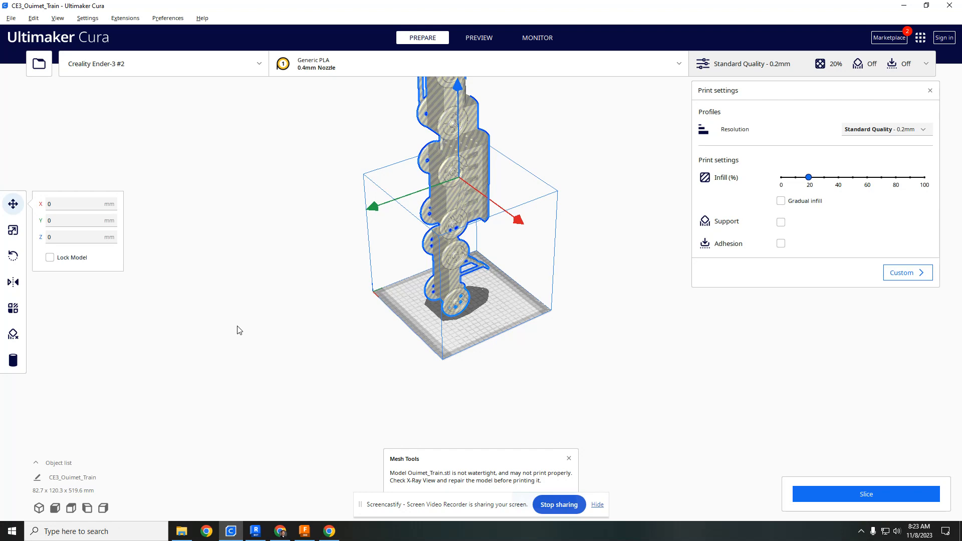
left_click(13, 256)
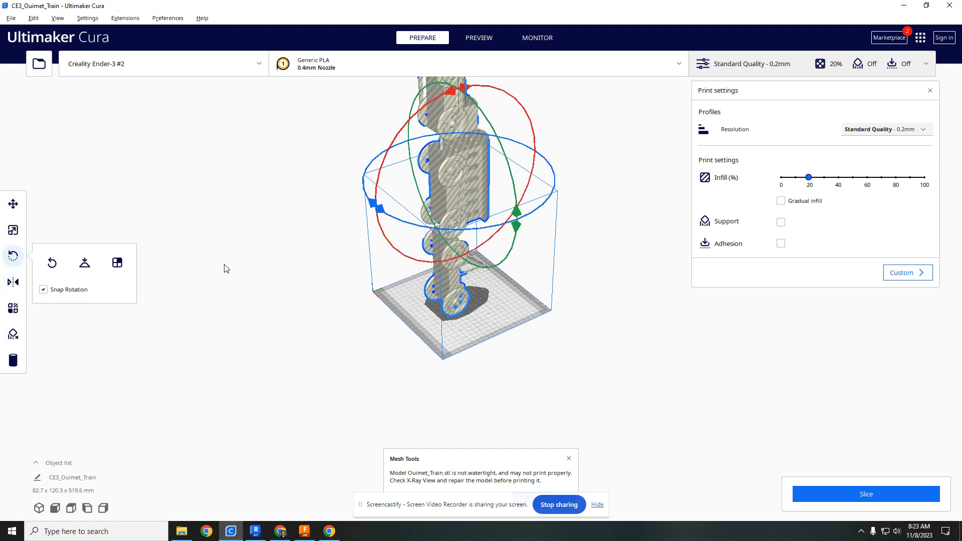
right_click_drag(224, 268, 268, 295)
middle_click_drag(267, 291, 264, 312)
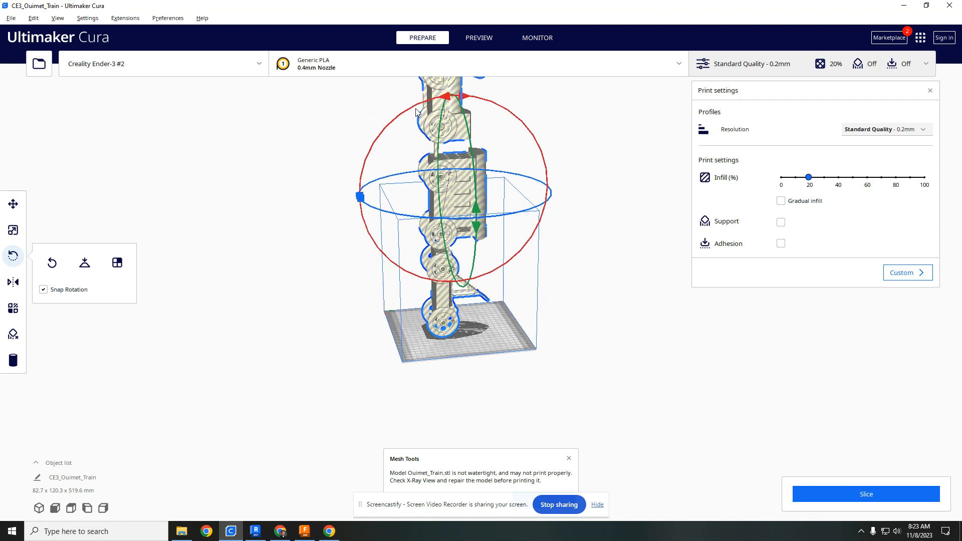
left_click_drag(414, 111, 298, 299)
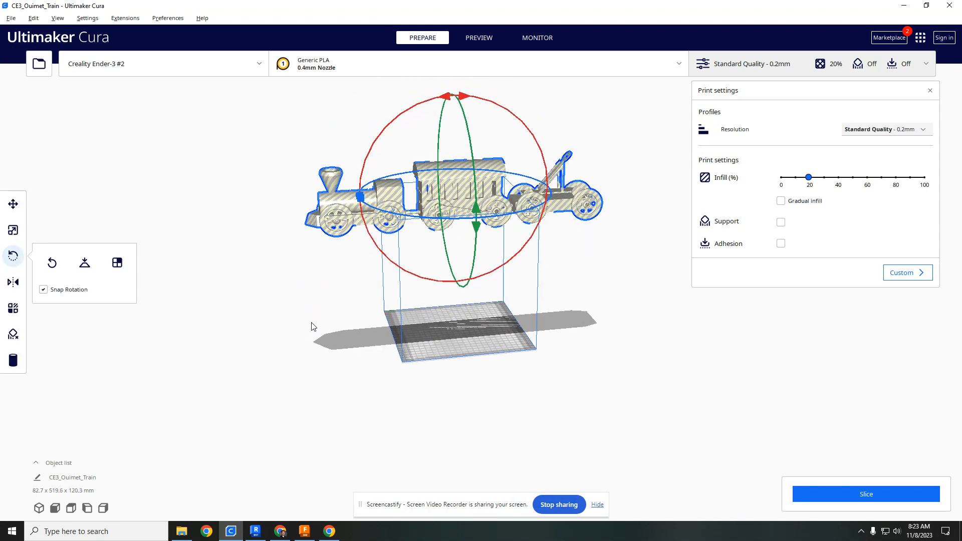
Scale the train uniformly to 30%.
right_click_drag(312, 327, 415, 312)
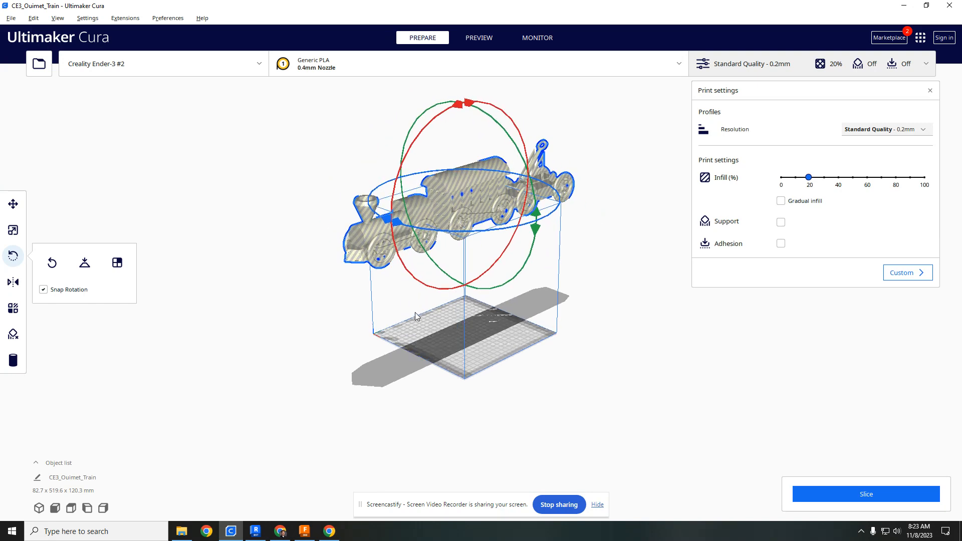
left_click(7, 234)
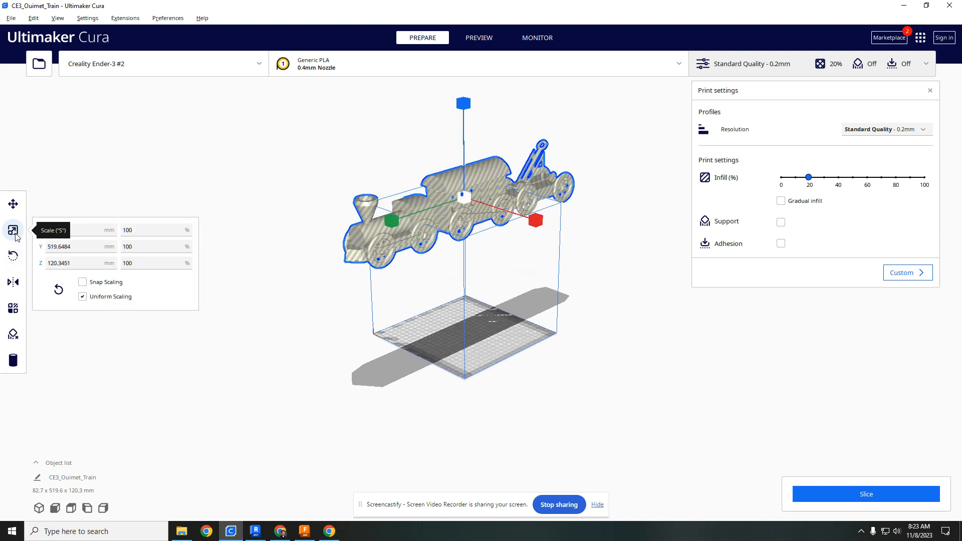
left_click_drag(136, 231, 108, 233)
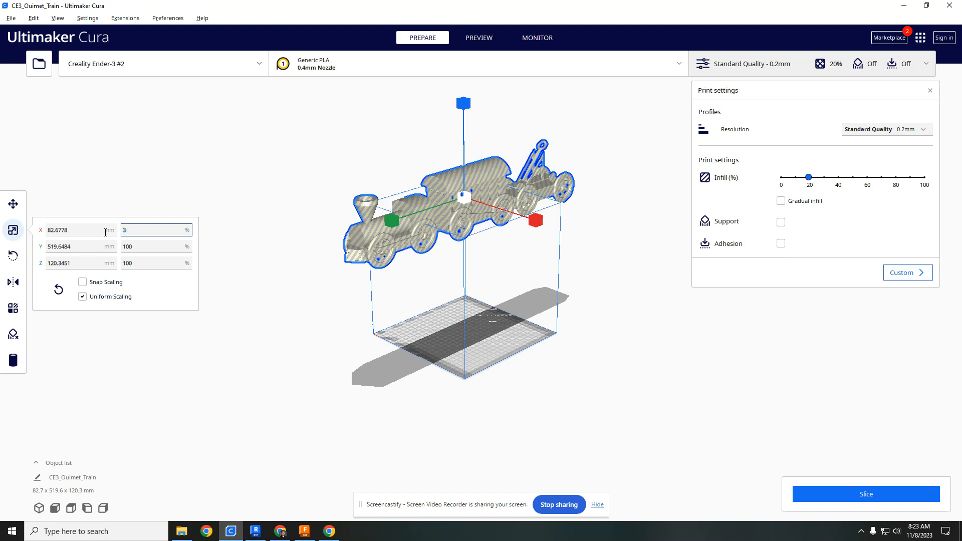
key("Return")
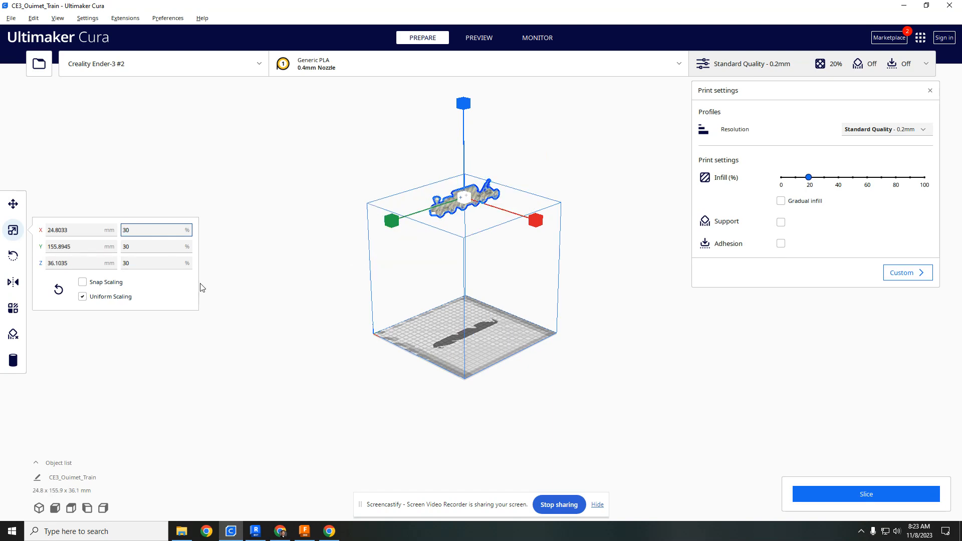
Move the floating train straight down along the Z axis to 0 mm so it sits on the build plate.
left_click(497, 320)
right_click_drag(497, 320, 515, 329)
left_click(462, 196)
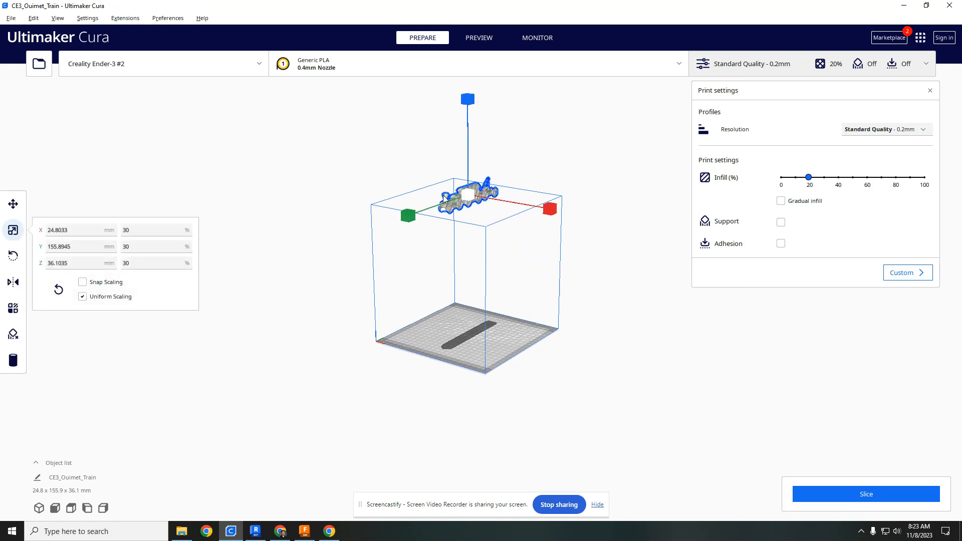
left_click(15, 208)
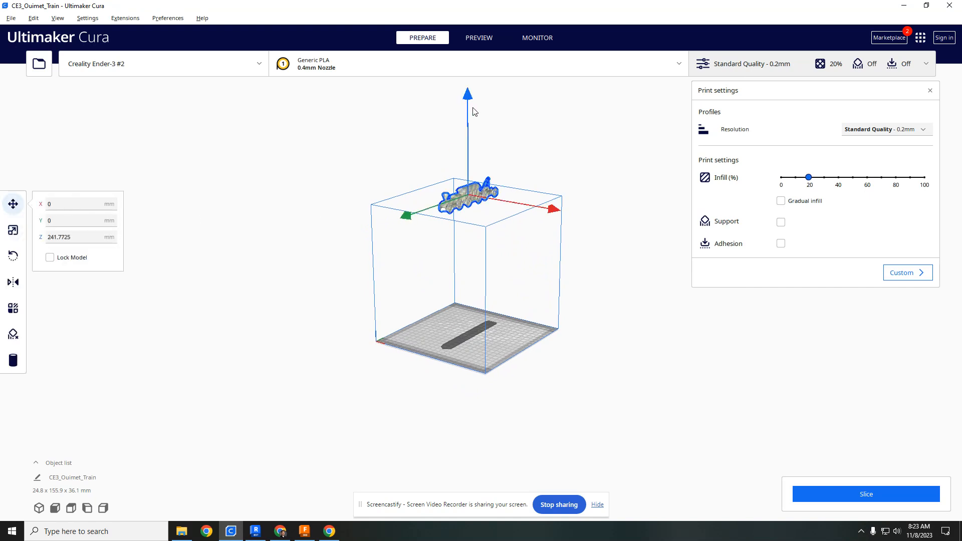
left_click_drag(467, 98, 475, 235)
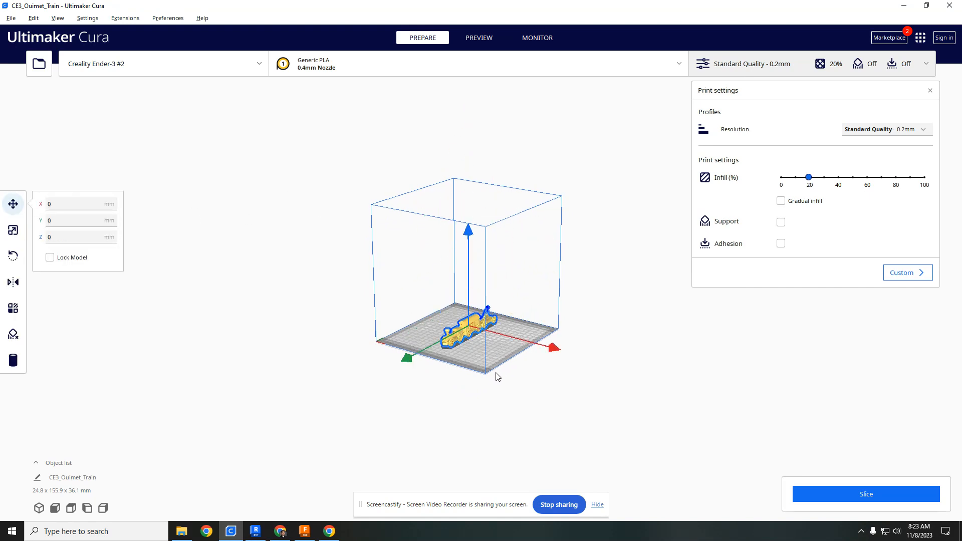
Examine the train's fit and orientation on the build plate from several angles, with the model deselected at the end.
right_click_drag(518, 369, 607, 324)
scroll(508, 382, "up", 5)
scroll(486, 377, "down", 3)
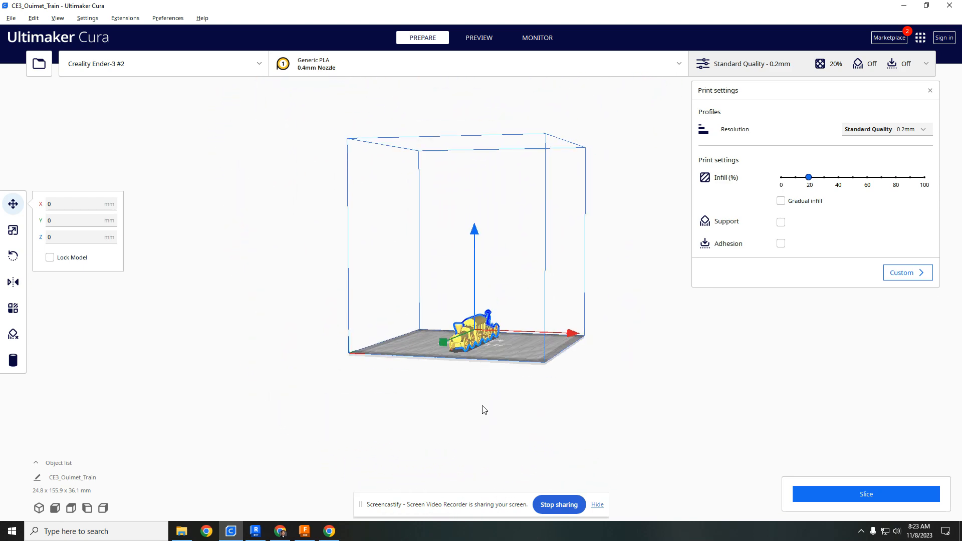
scroll(481, 390, "up", 6)
middle_click_drag(522, 292, 521, 222)
right_click_drag(522, 222, 411, 234)
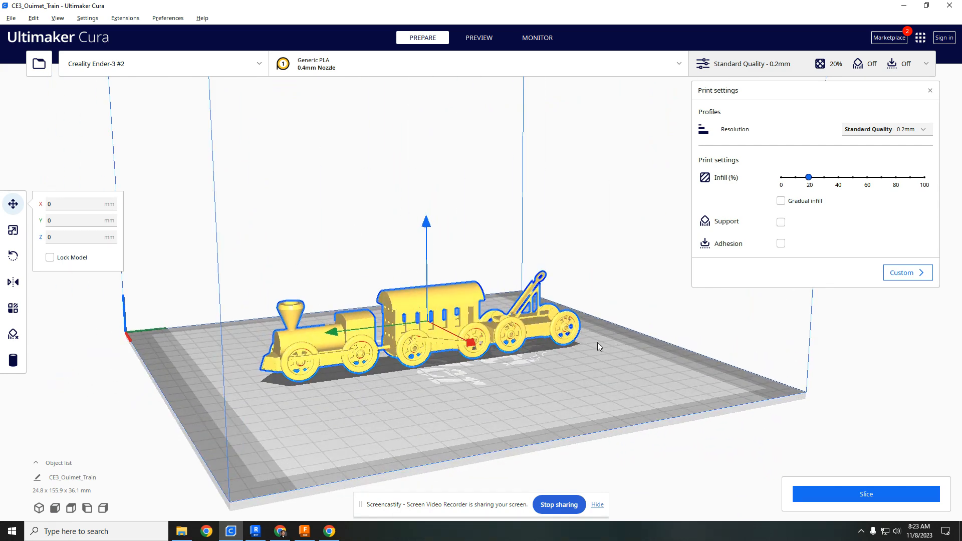
left_click(511, 404)
right_click_drag(446, 401, 503, 436)
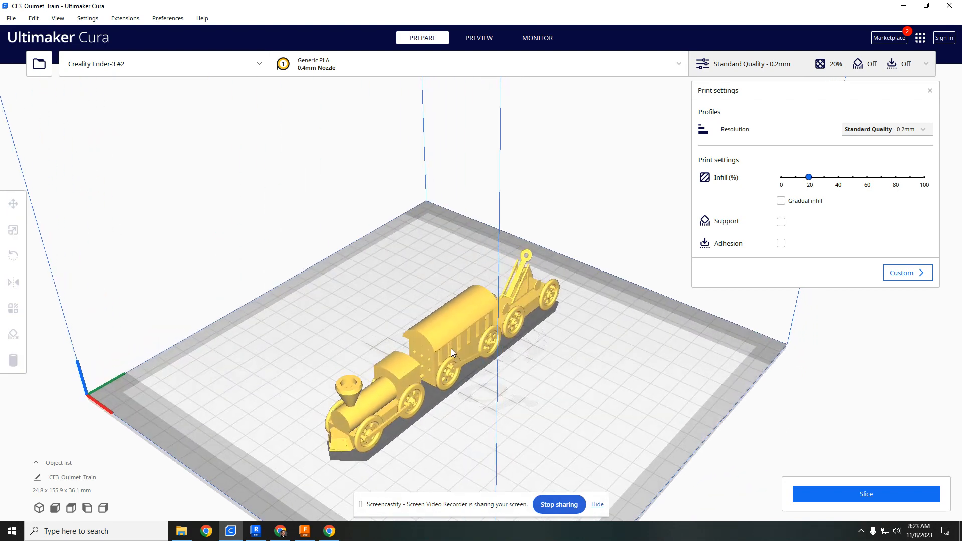
middle_click_drag(451, 348, 390, 226)
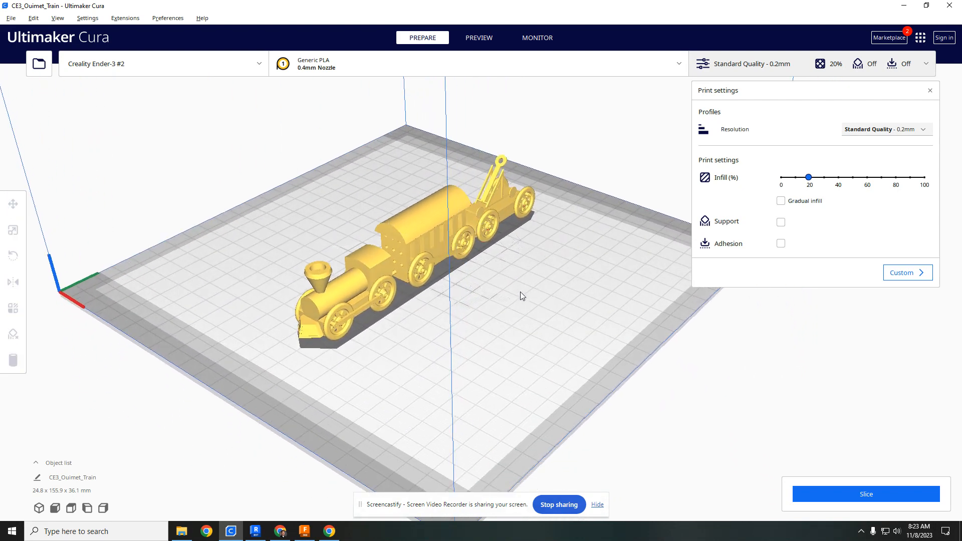
scroll(520, 292, "down", 3)
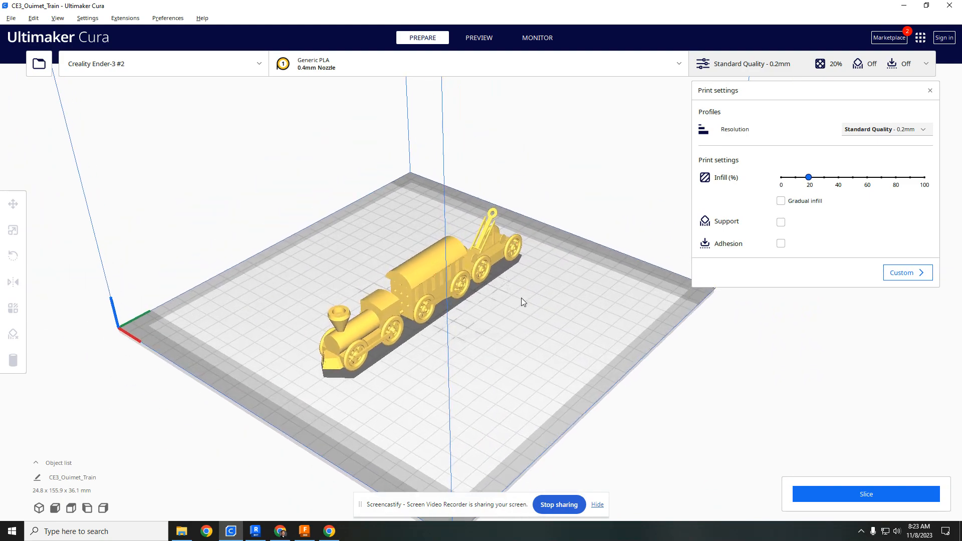
right_click_drag(521, 298, 553, 302)
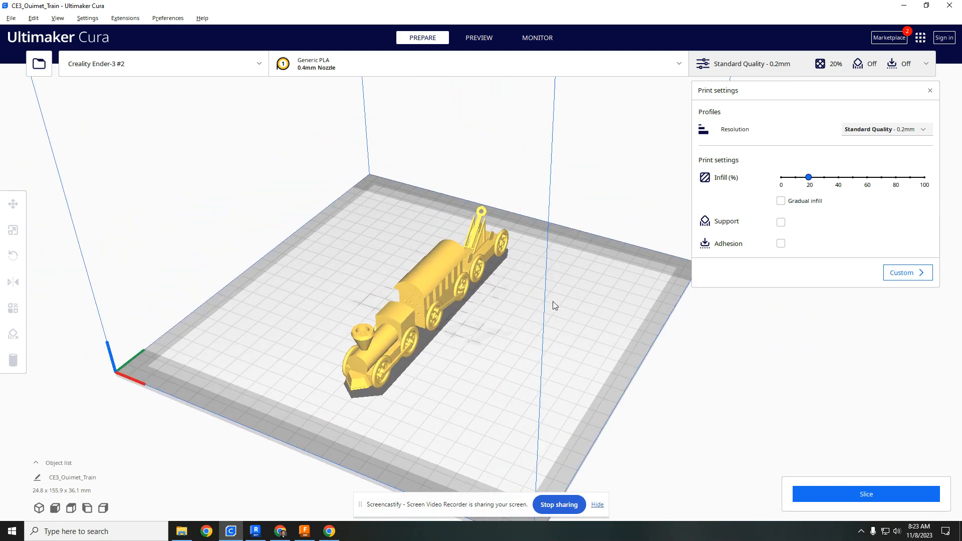
Switch the print settings to the custom view and expand the Infill category.
left_click(895, 277)
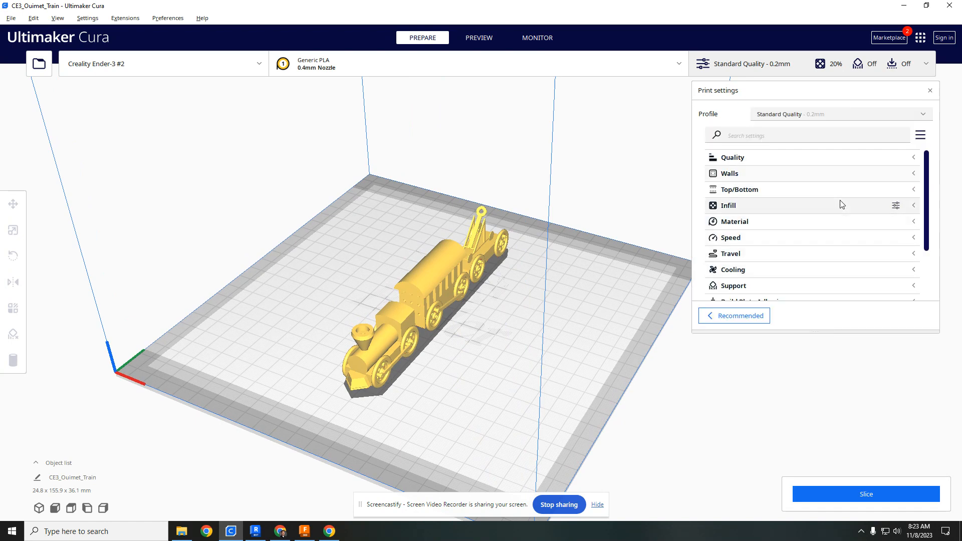
left_click(753, 209)
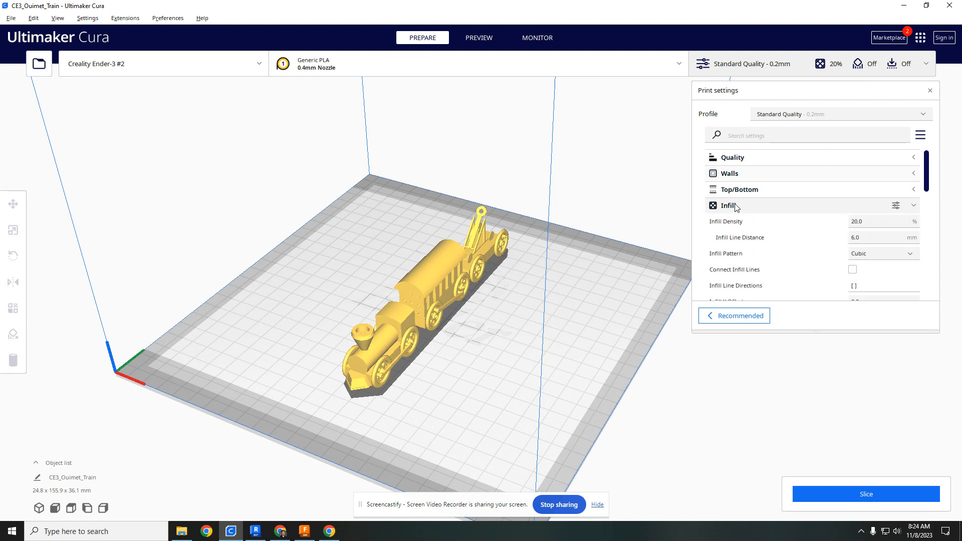
right_click_drag(512, 246, 457, 249)
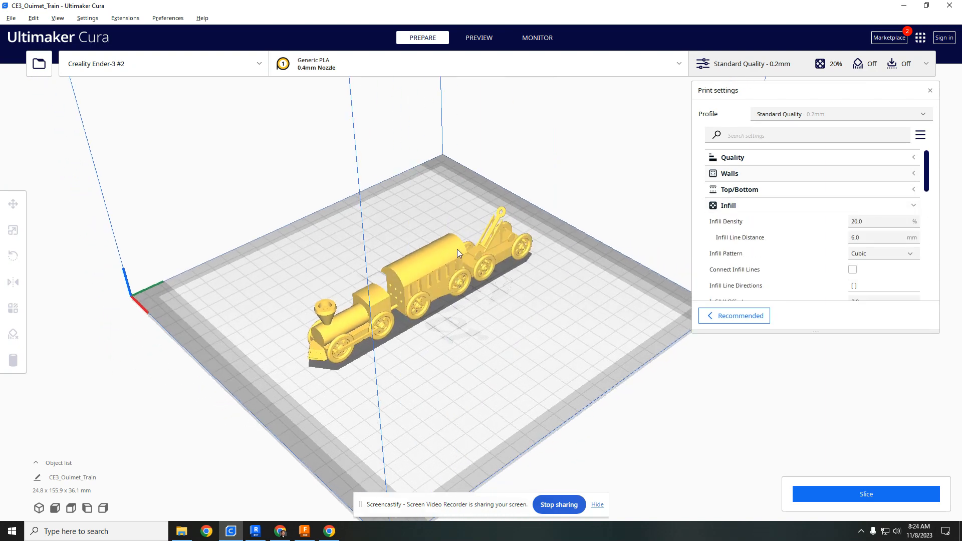
Review the infill density and speed settings without changing them, leaving the Infill and Speed categories collapsed.
left_click(871, 221)
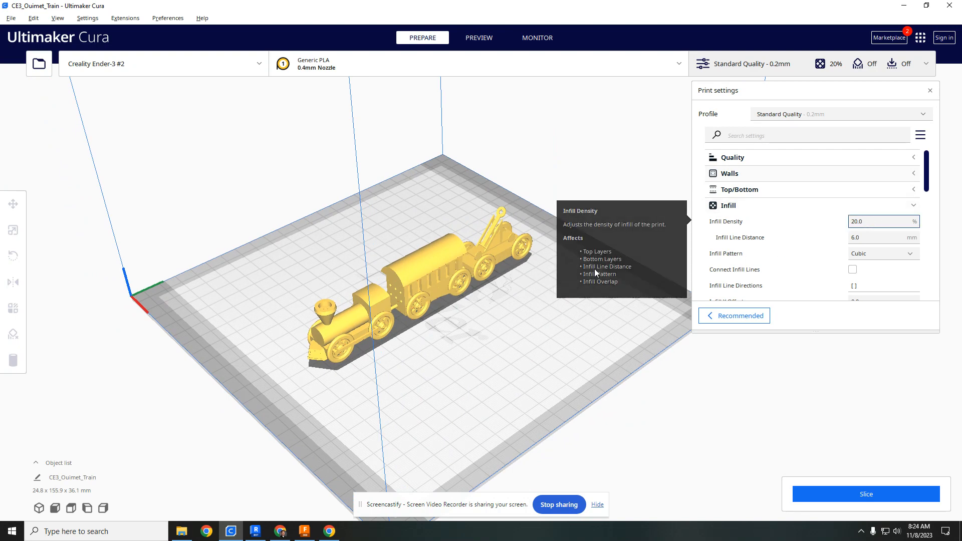
scroll(468, 236, "up", 3)
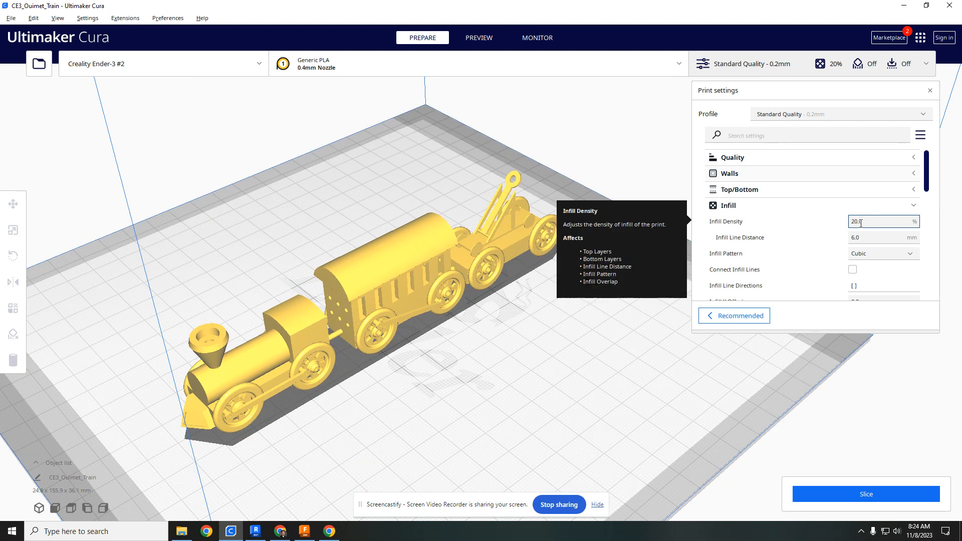
left_click(768, 209)
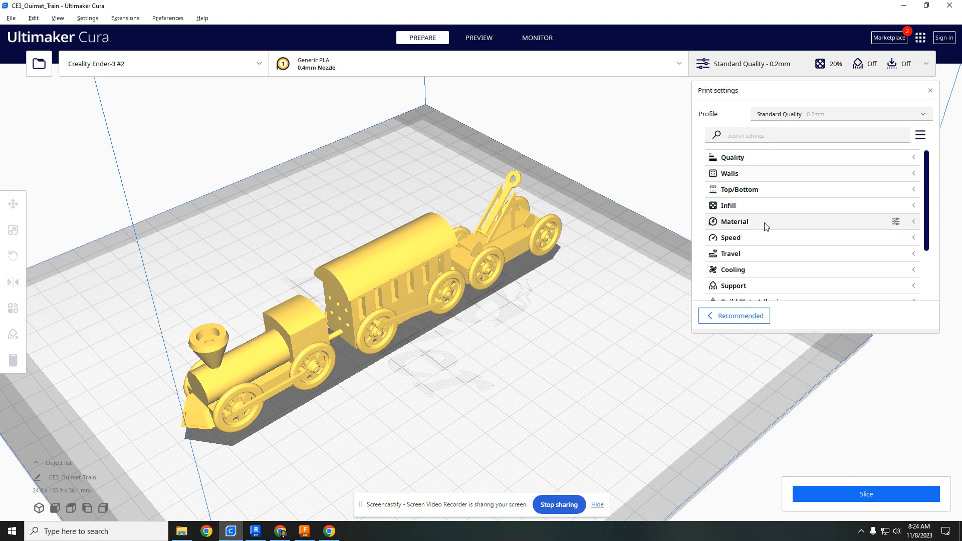
left_click(765, 223)
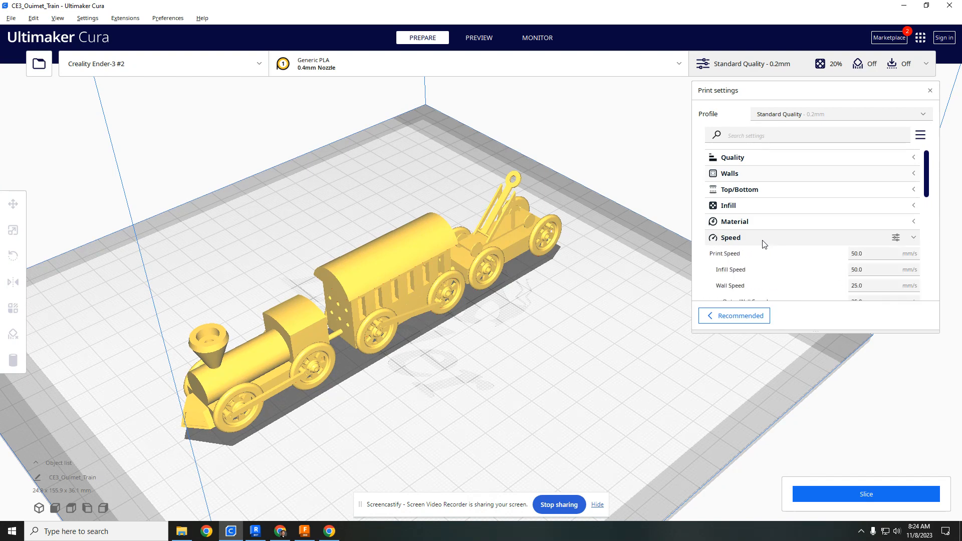
left_click(764, 244)
Enable Generate Support with setting visibility on All, and collapse the Support category.
scroll(763, 251, "down", 3)
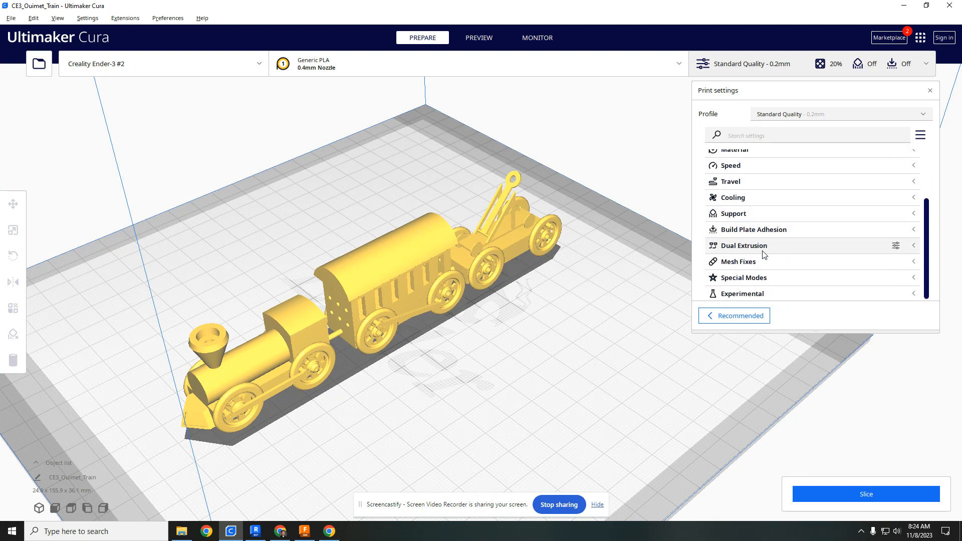
left_click(760, 214)
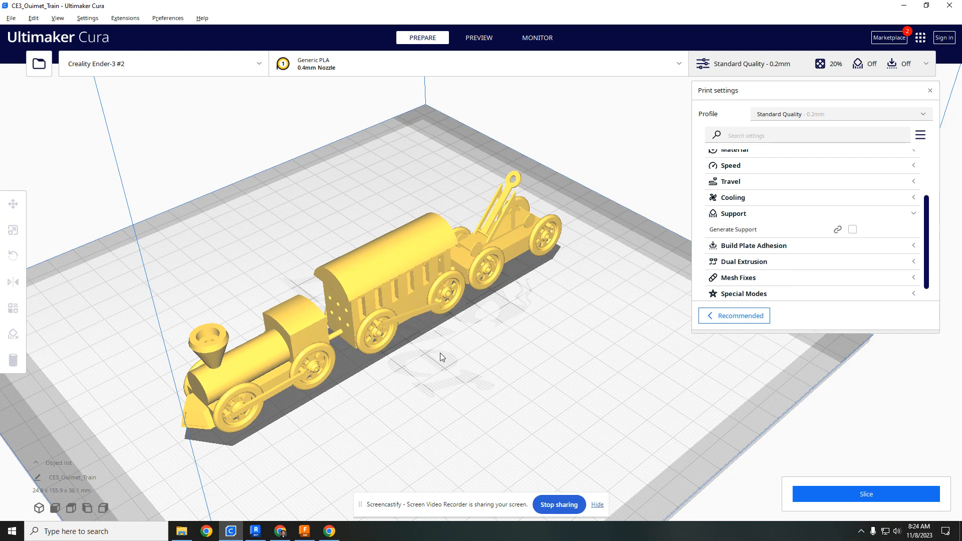
middle_click_drag(465, 358, 592, 309)
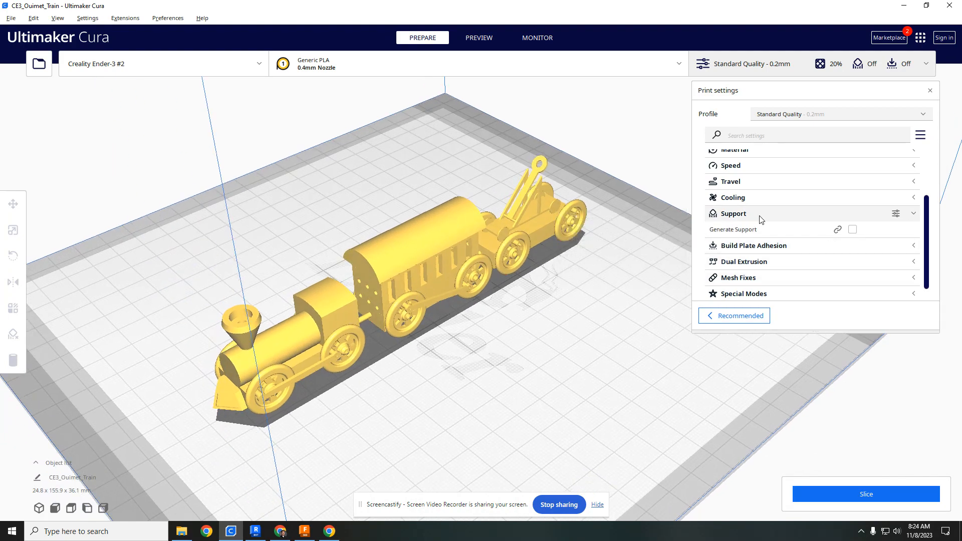
left_click(921, 136)
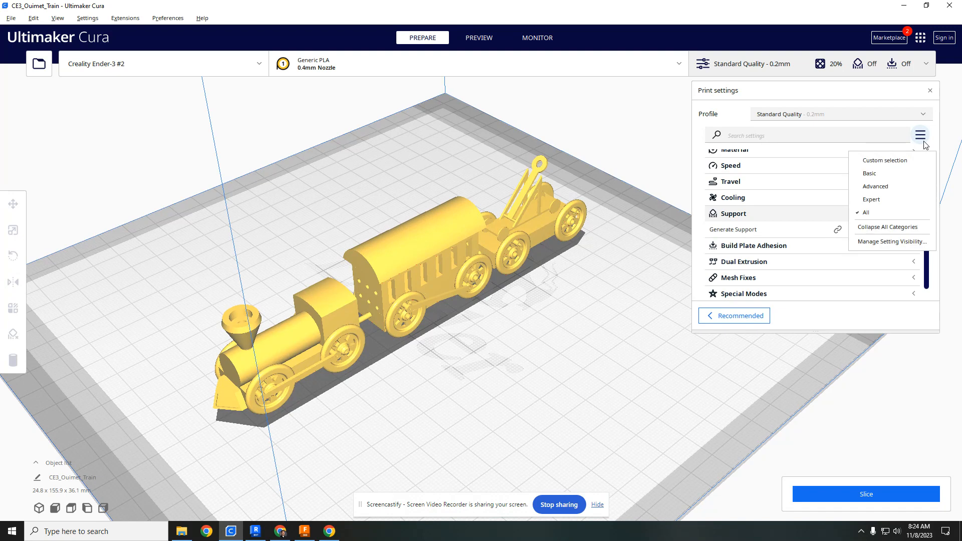
left_click(875, 215)
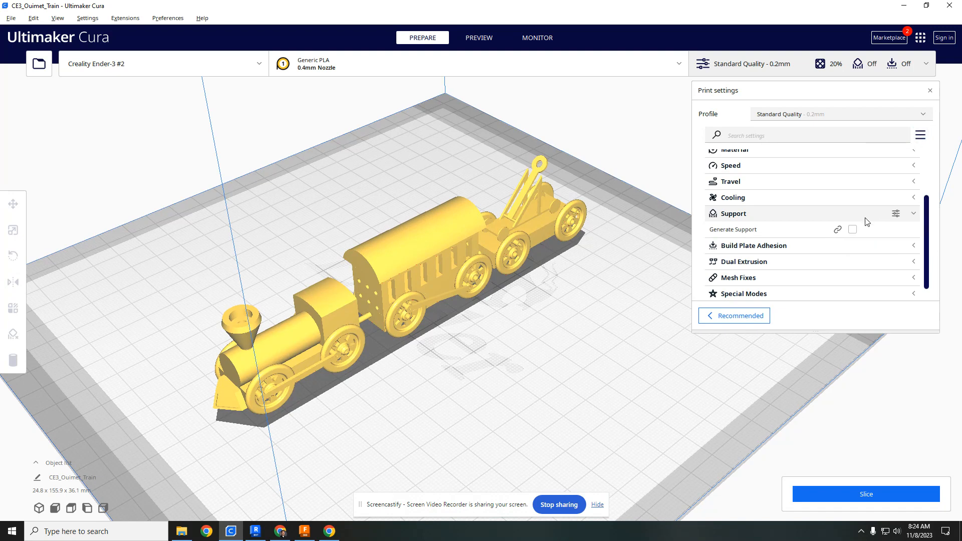
left_click(853, 230)
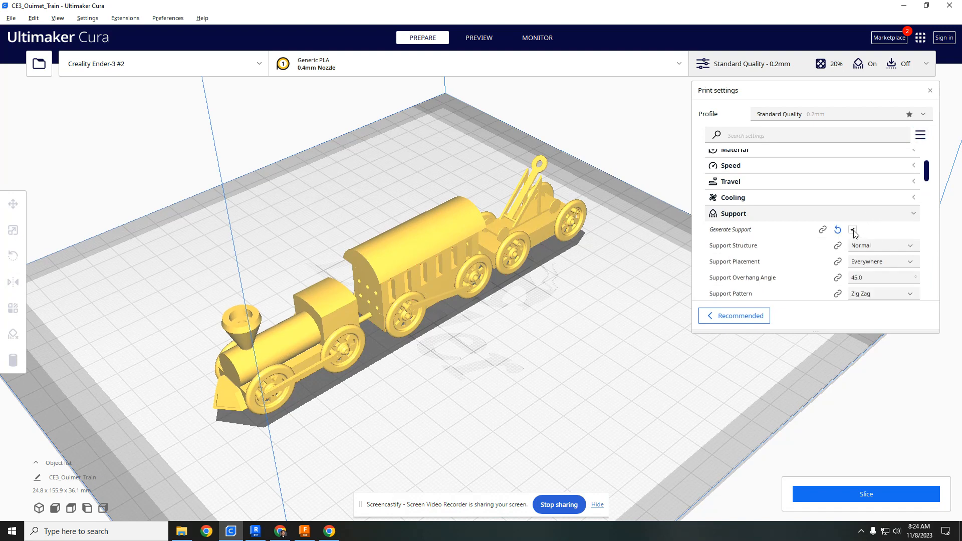
left_click(803, 215)
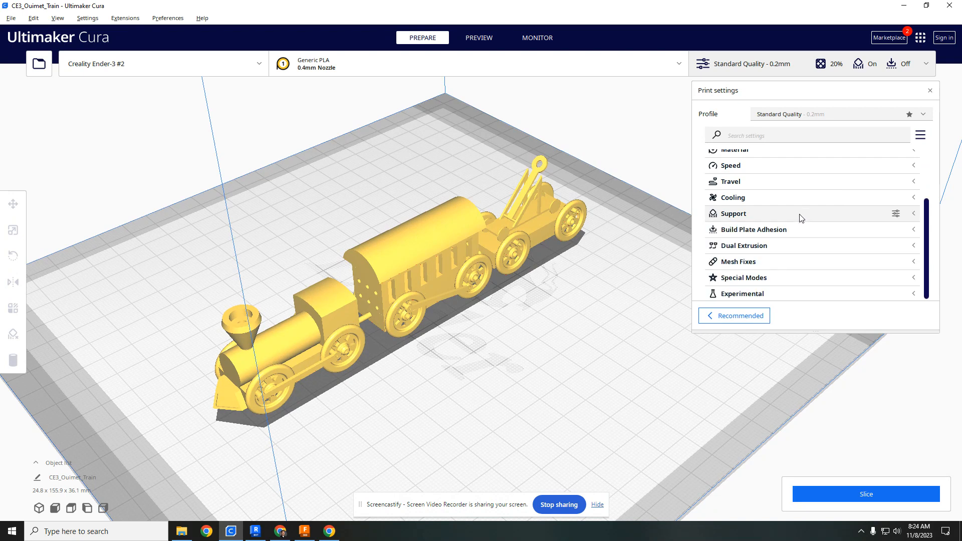
Set the build plate adhesion type to Raft with a raft extra margin of 10 mm, and collapse the category.
left_click(748, 234)
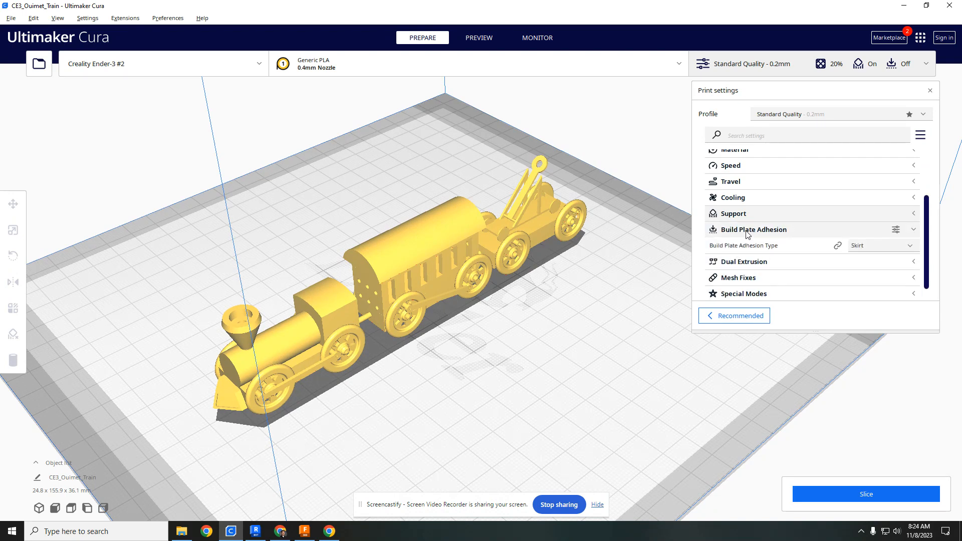
left_click(872, 246)
left_click(867, 286)
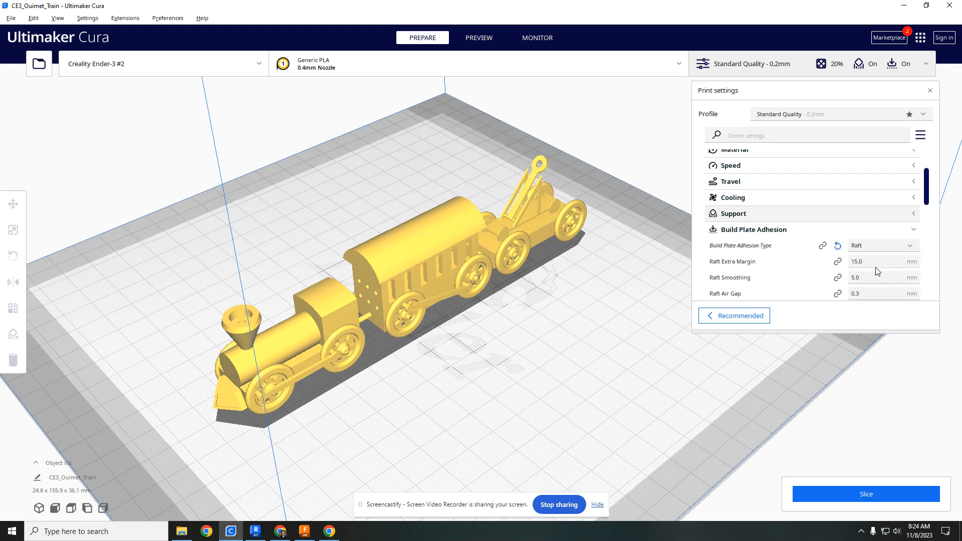
left_click(877, 262)
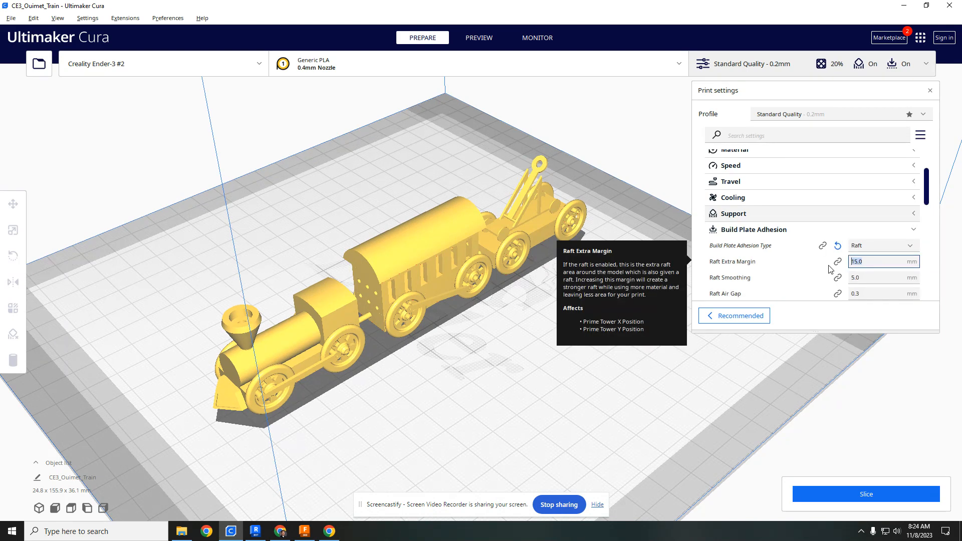
type("10")
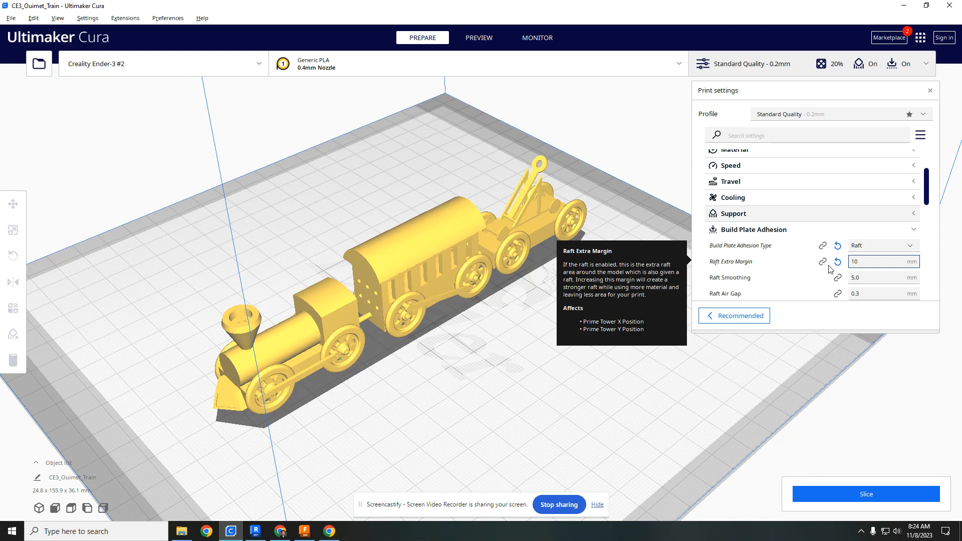
left_click(804, 231)
Close the print settings, slice the train and open its layer preview.
middle_click_drag(507, 353, 598, 317)
middle_click_drag(483, 322, 514, 344)
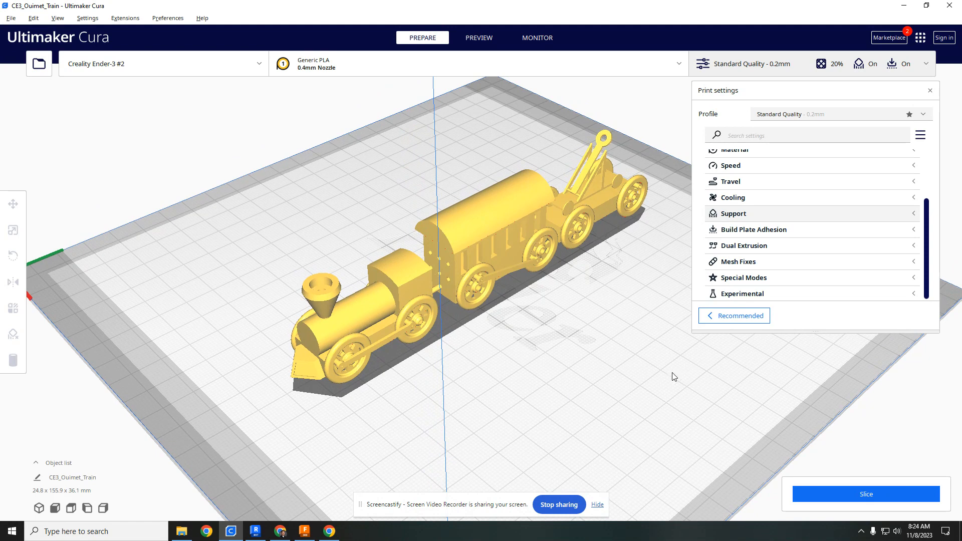
left_click(793, 73)
left_click(862, 499)
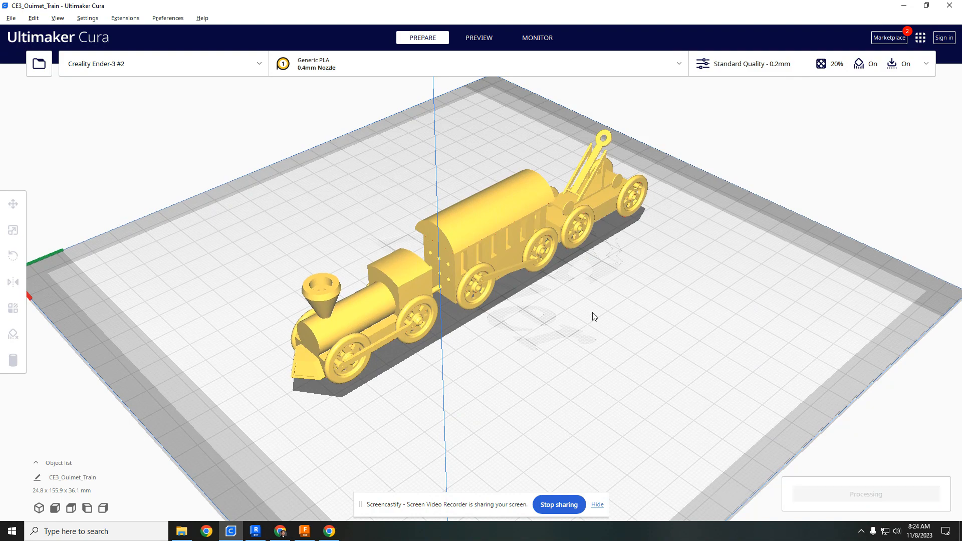
right_click_drag(570, 307, 561, 284)
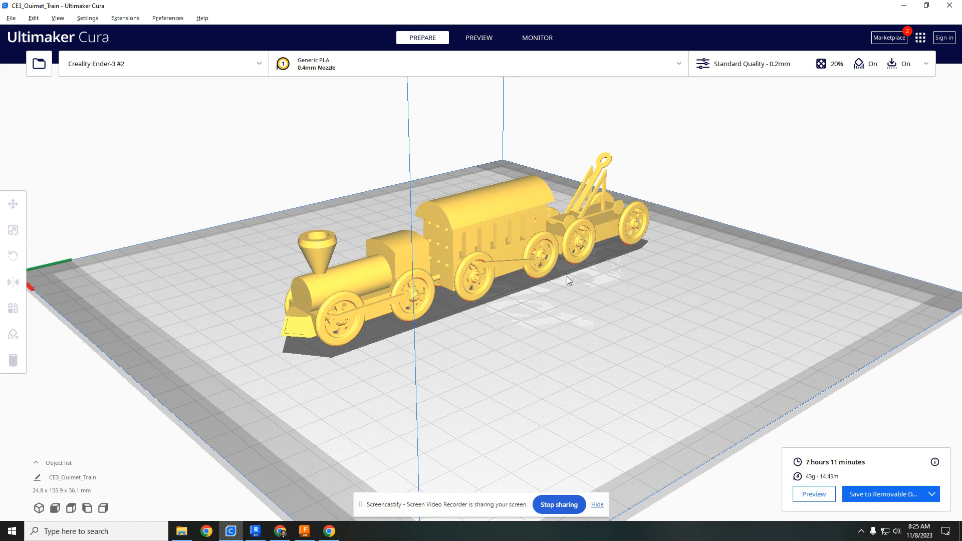
left_click(808, 489)
Examine the sliced locomotive's wheels, connecting rods, supports and raft up close in the layer preview.
scroll(354, 314, "up", 5)
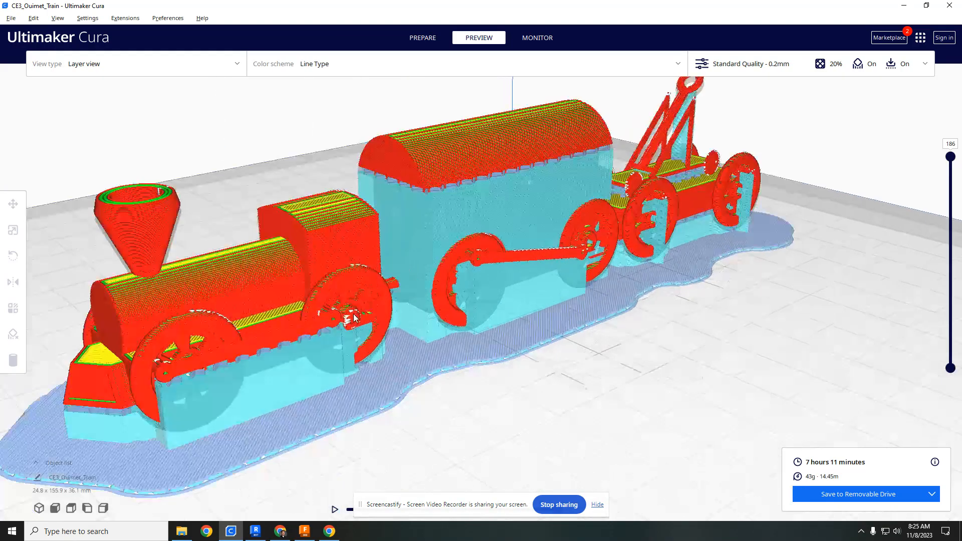
scroll(545, 281, "up", 10)
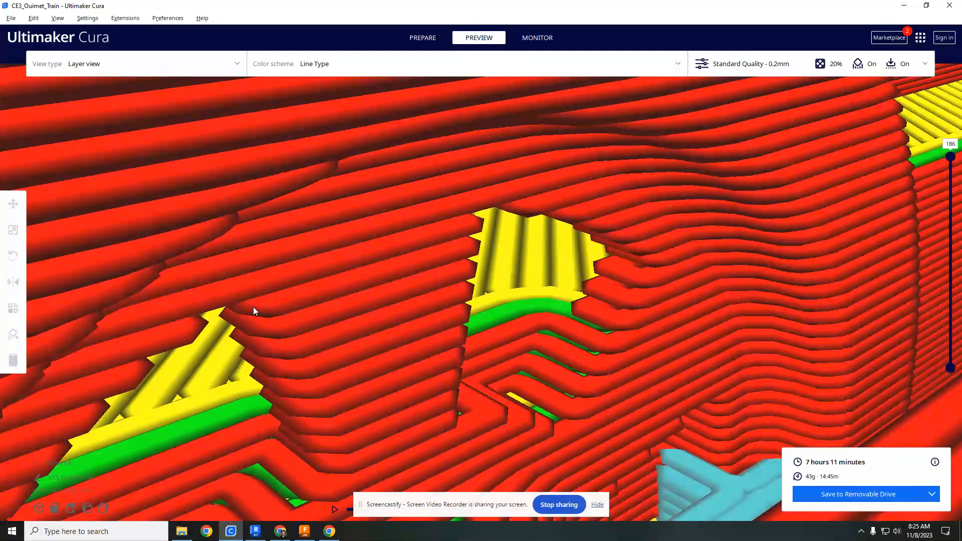
scroll(242, 256, "down", 5)
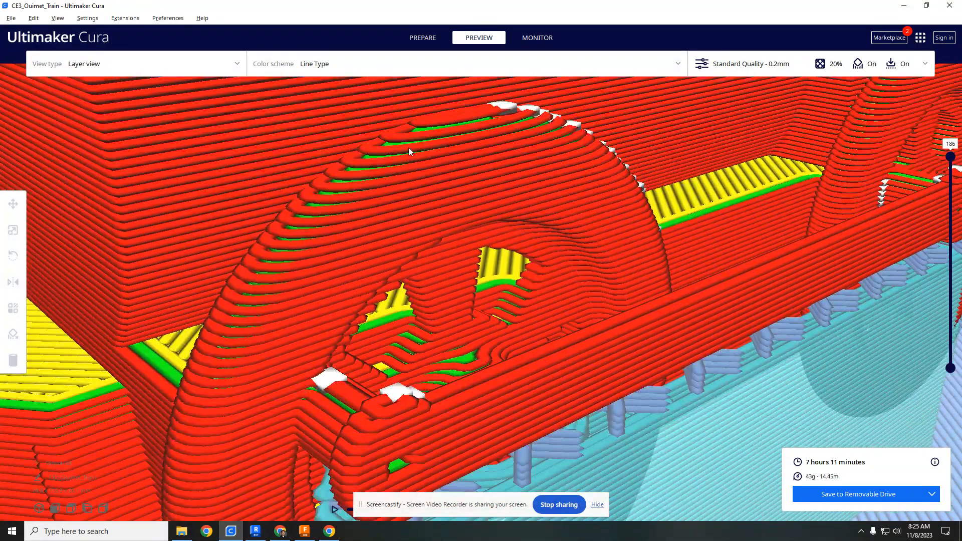
scroll(470, 245, "down", 5)
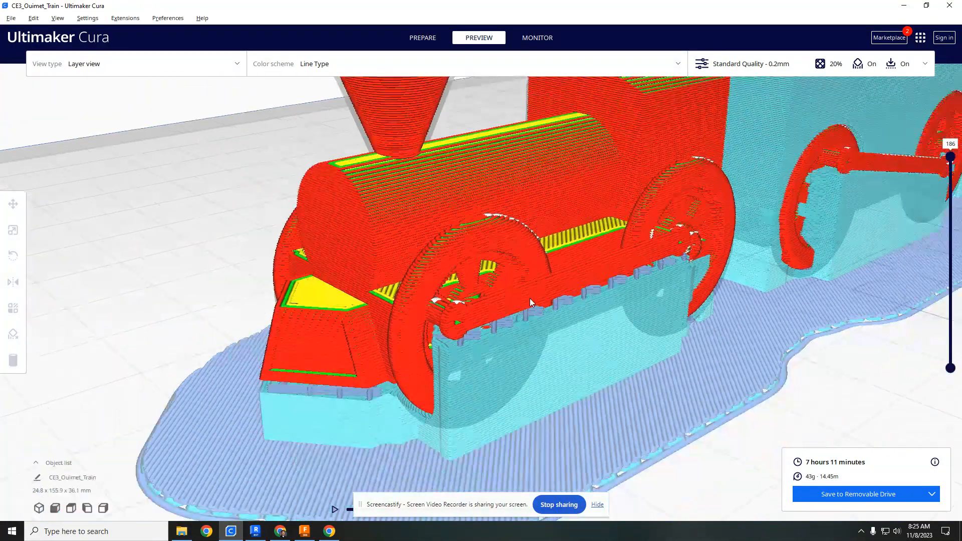
scroll(531, 299, "down", 3)
middle_click_drag(590, 313, 489, 324)
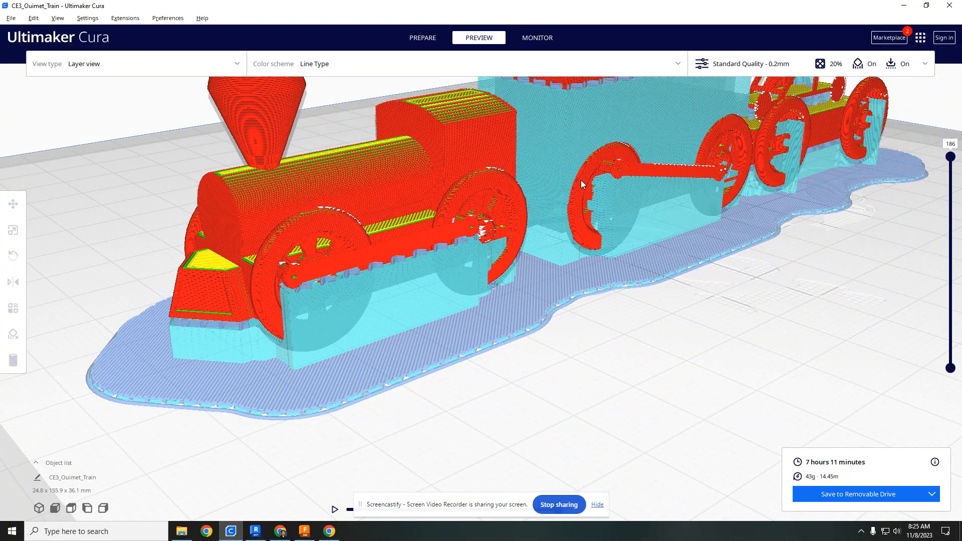
scroll(314, 263, "up", 6)
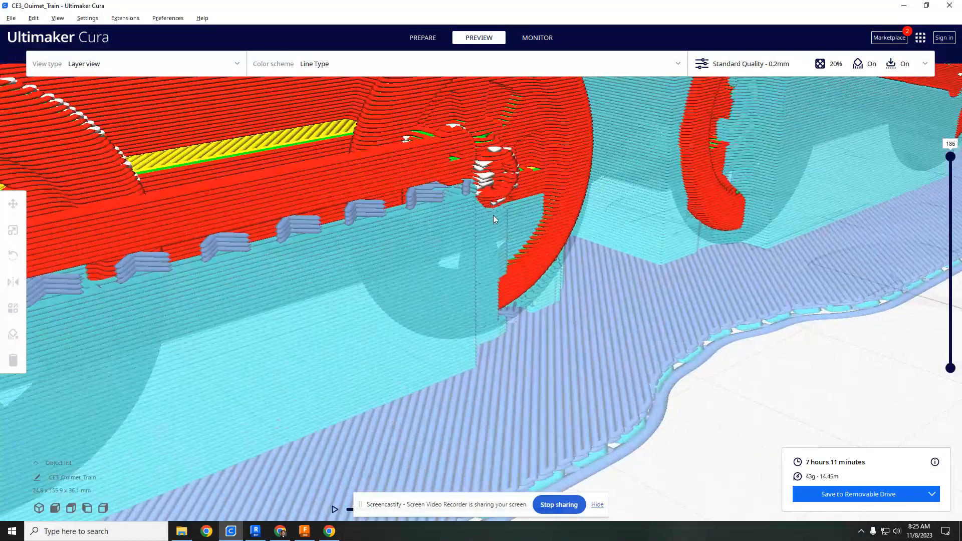
scroll(493, 215, "down", 6)
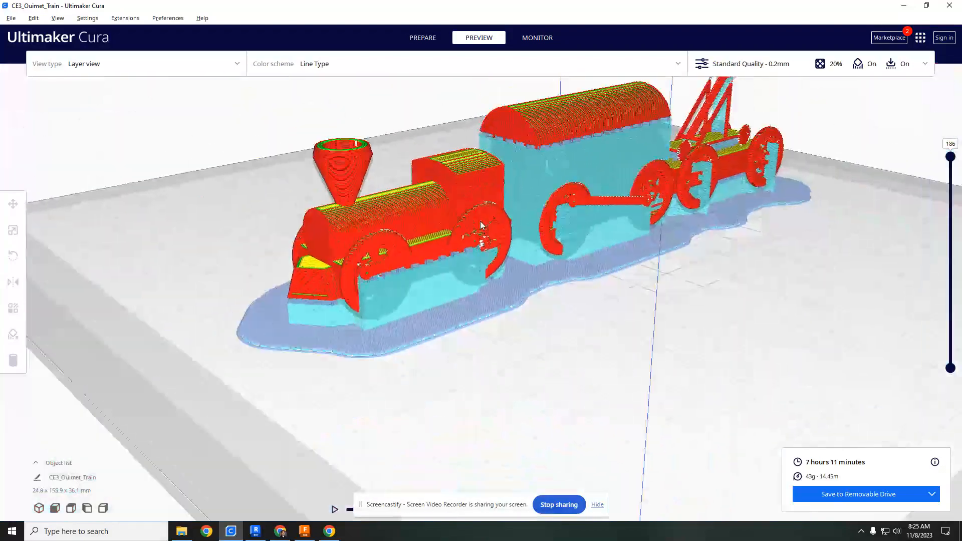
Inspect the supports and raft along the train's opposite side, finishing with an overall view of the whole sliced train.
right_click_drag(481, 225, 659, 268)
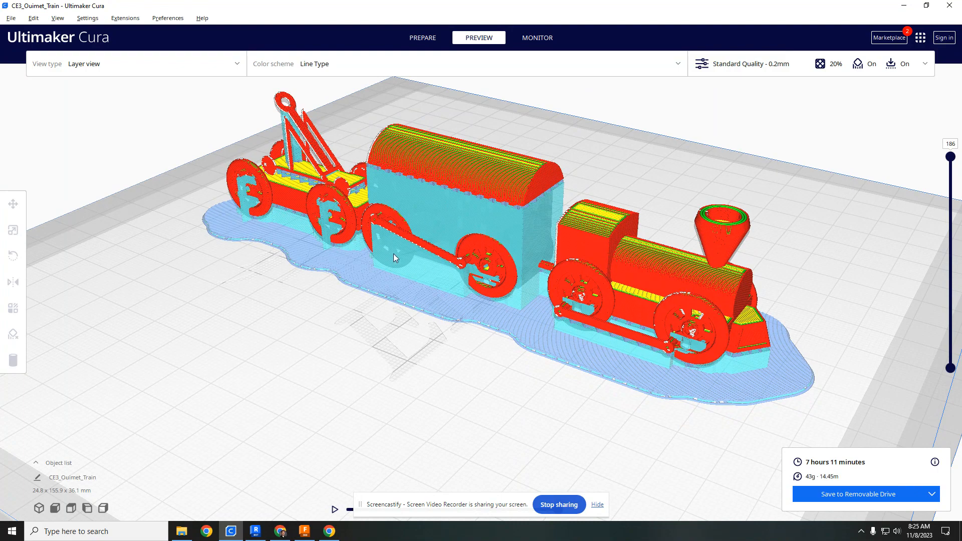
scroll(393, 246, "up", 6)
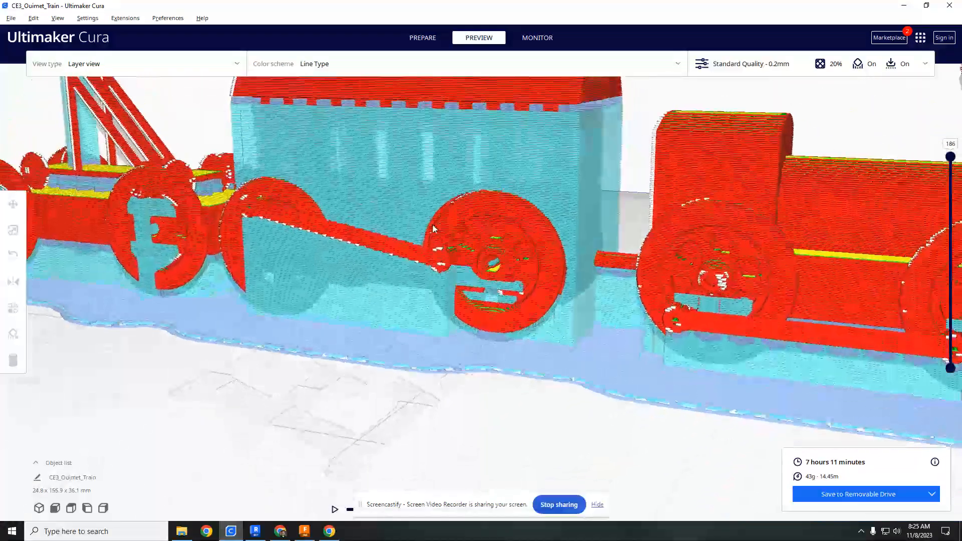
right_click_drag(434, 229, 391, 343)
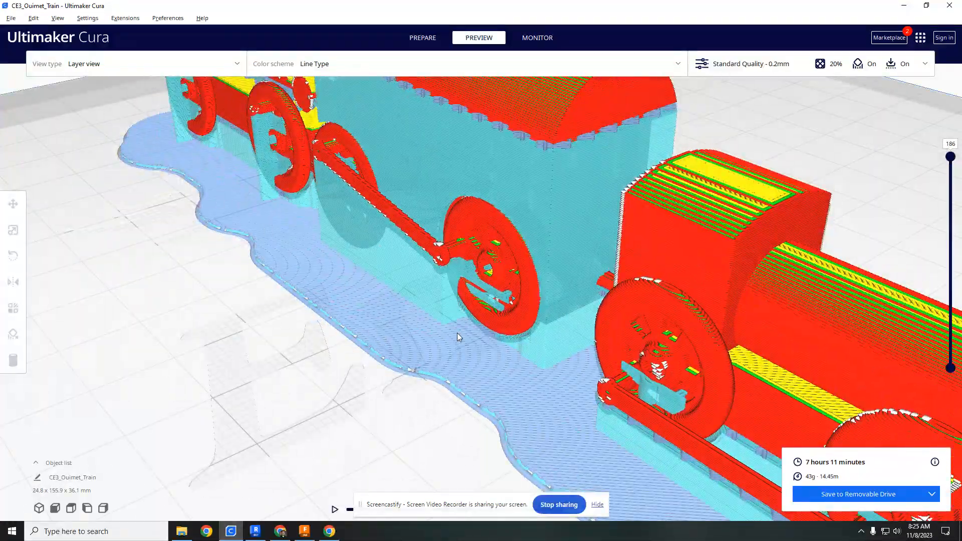
middle_click_drag(457, 333, 286, 261)
scroll(407, 308, "down", 2)
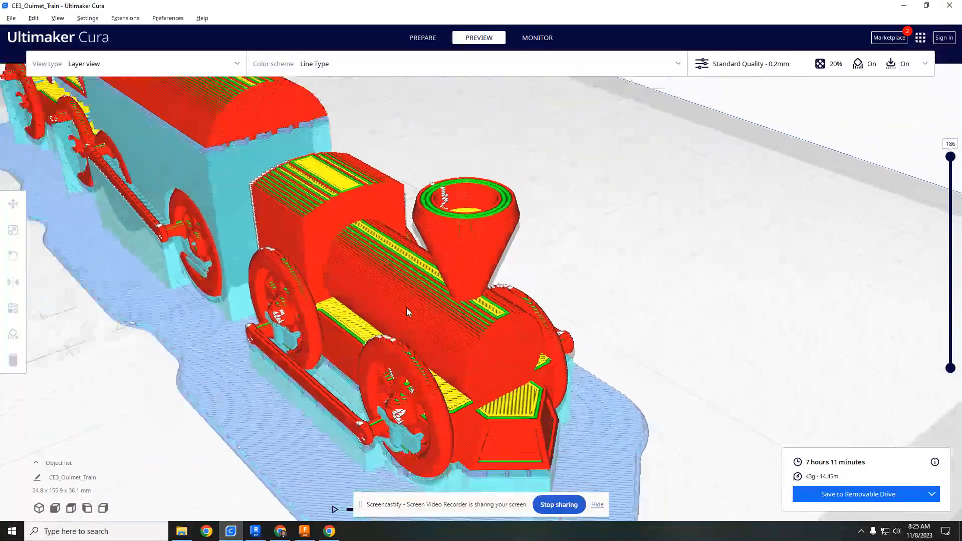
scroll(407, 308, "down", 3)
scroll(402, 279, "down", 4)
right_click_drag(431, 240, 234, 232)
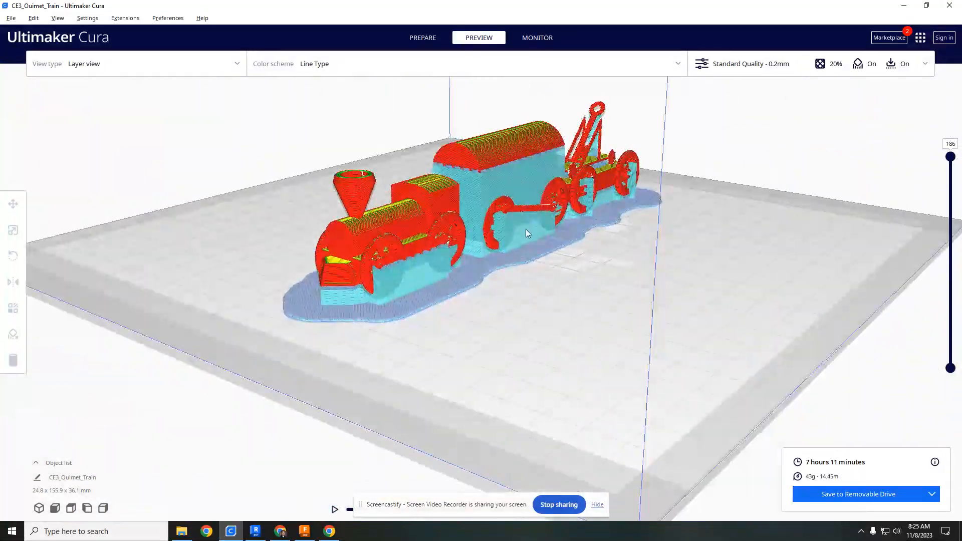
right_click_drag(528, 233, 675, 168)
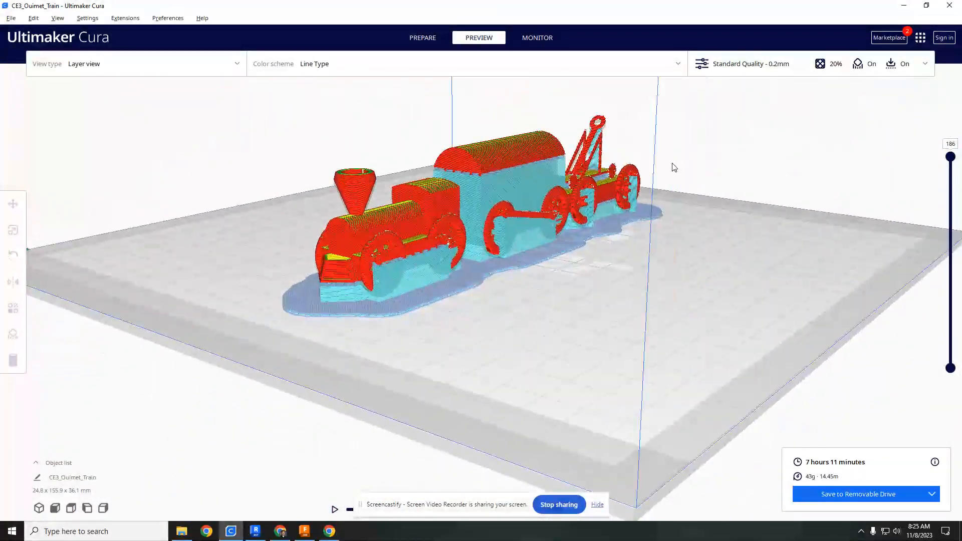
middle_click_drag(615, 188, 606, 208)
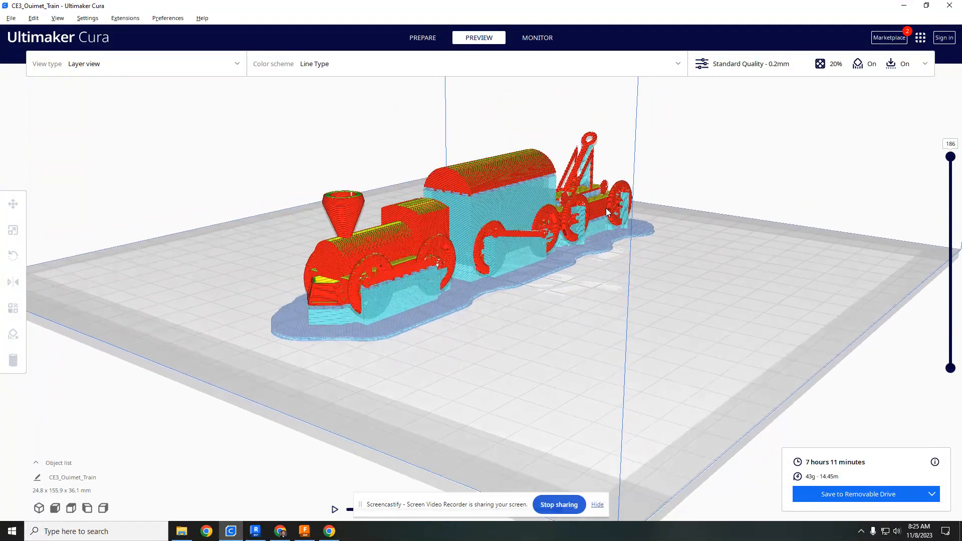
right_click_drag(606, 208, 597, 226)
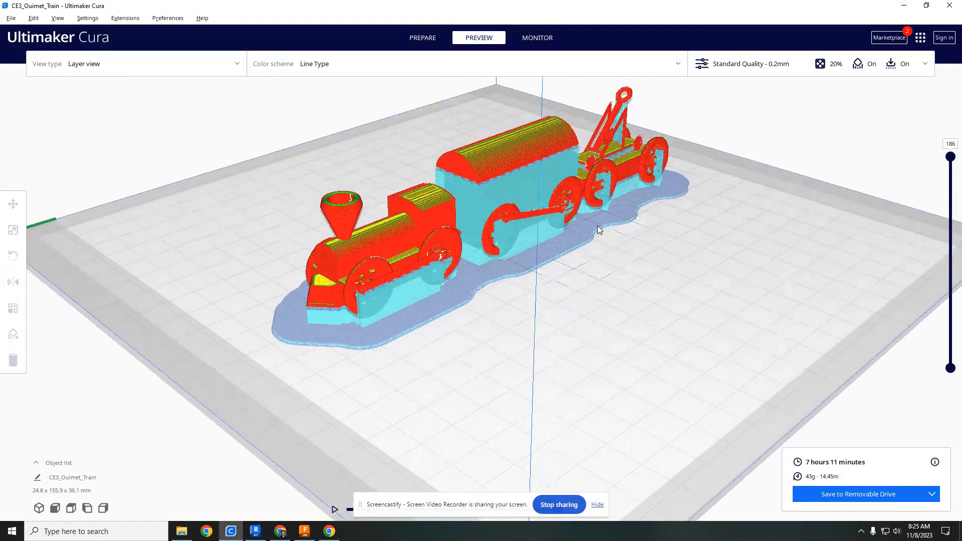